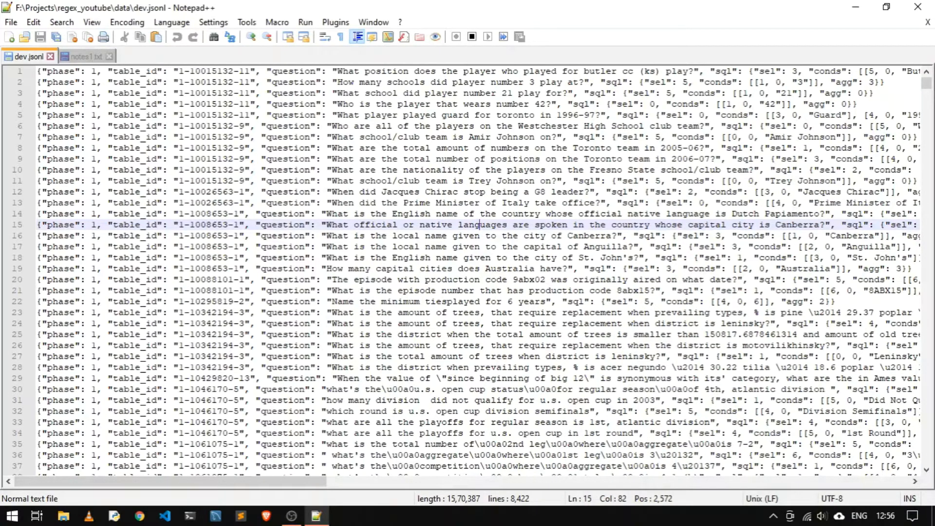
{"action": "key", "text": "ctrl+f"}
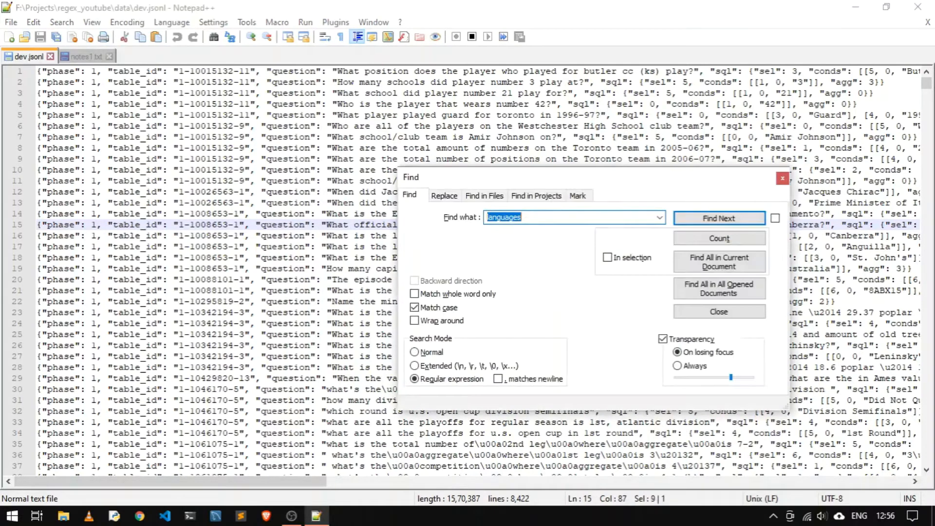
{"action": "key", "text": "Escape"}
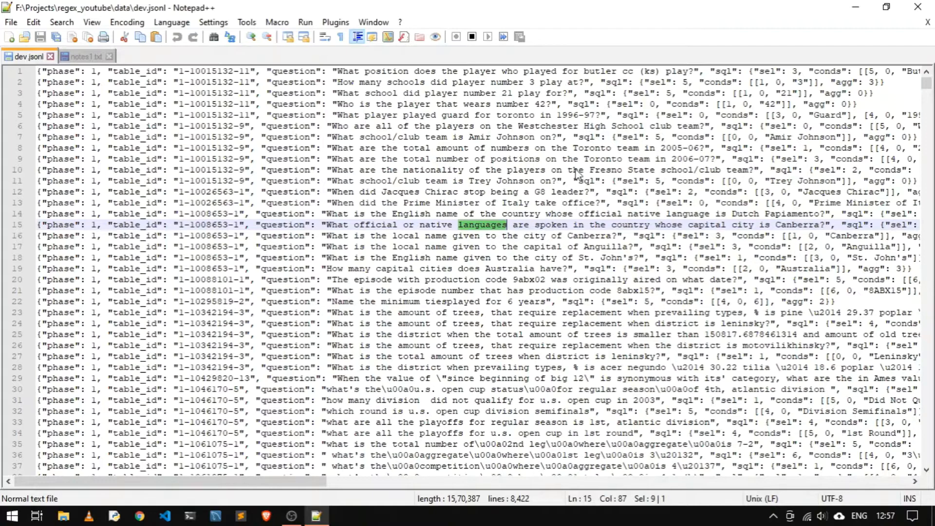
{"action": "left_click", "coordinate": [566, 302]}
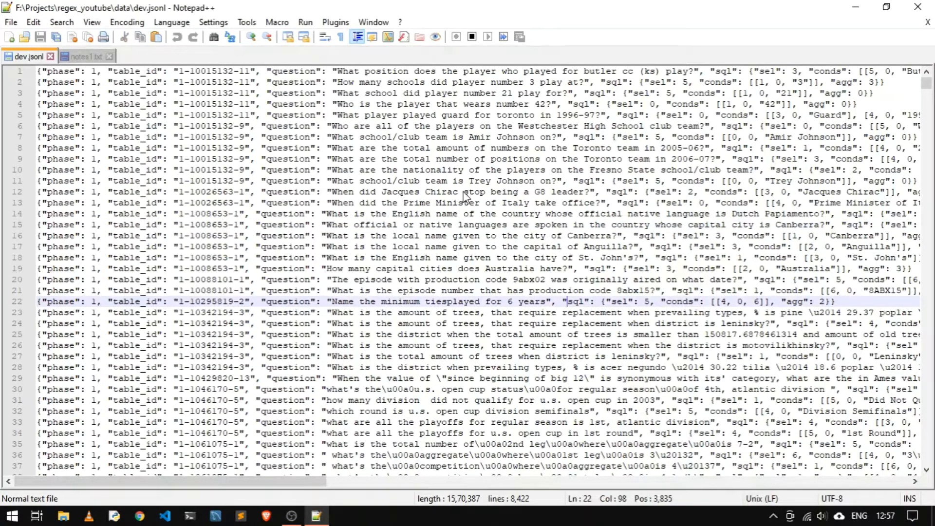
{"action": "scroll", "coordinate": [463, 197], "scroll_direction": "down", "scroll_amount": 1}
{"action": "scroll", "coordinate": [463, 197], "scroll_direction": "up", "scroll_amount": 1}
{"action": "key", "text": "Left"}
{"action": "key", "text": "Left"}
{"action": "key", "text": "Left"}
{"action": "key", "text": "Left"}
Find all occurrences of "6 years" from line 22 in the current document and highlight "36 years" in the results
{"action": "left_click_drag", "start_coordinate": [508, 303], "coordinate": [550, 306]}
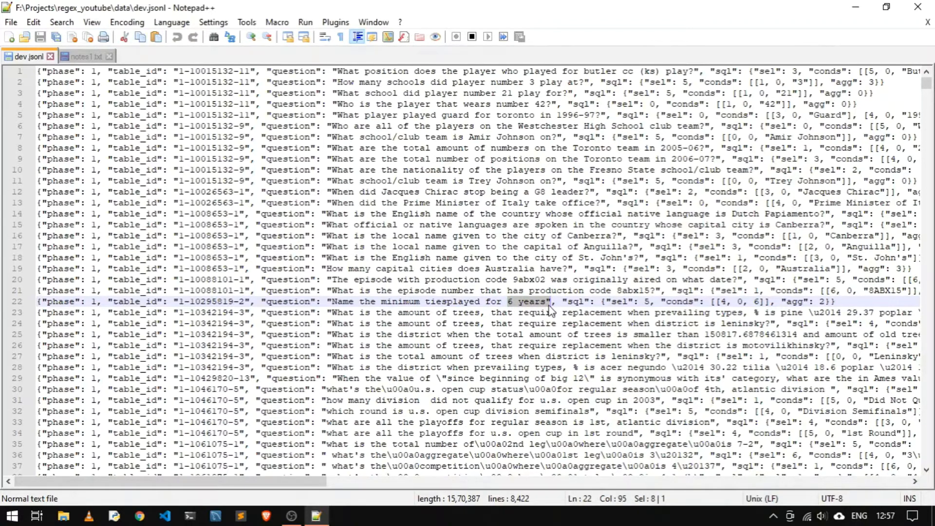
{"action": "left_click", "coordinate": [539, 305]}
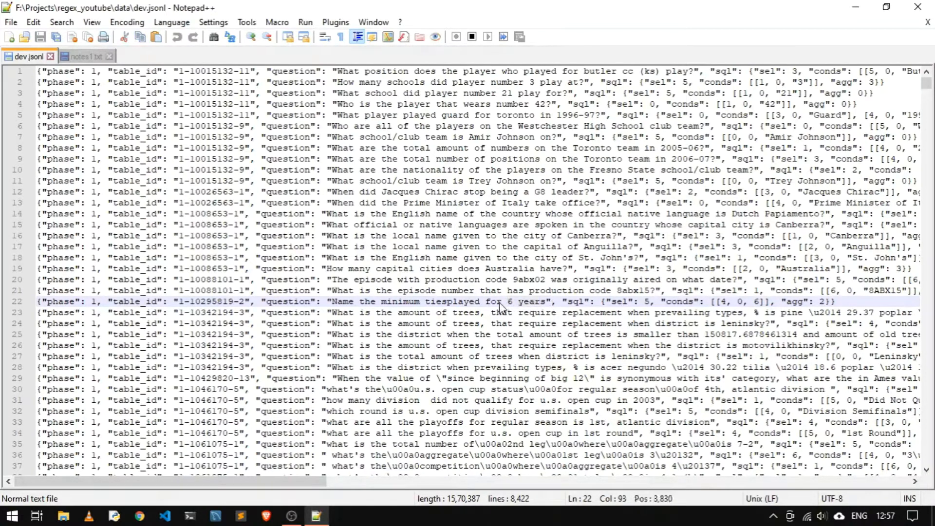
{"action": "left_click_drag", "start_coordinate": [508, 304], "coordinate": [548, 308]}
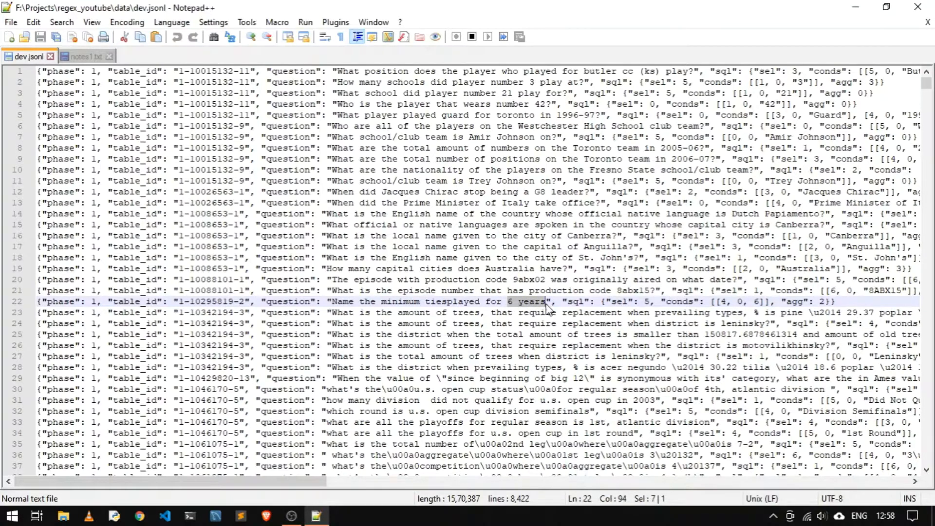
{"action": "key", "text": "ctrl+f"}
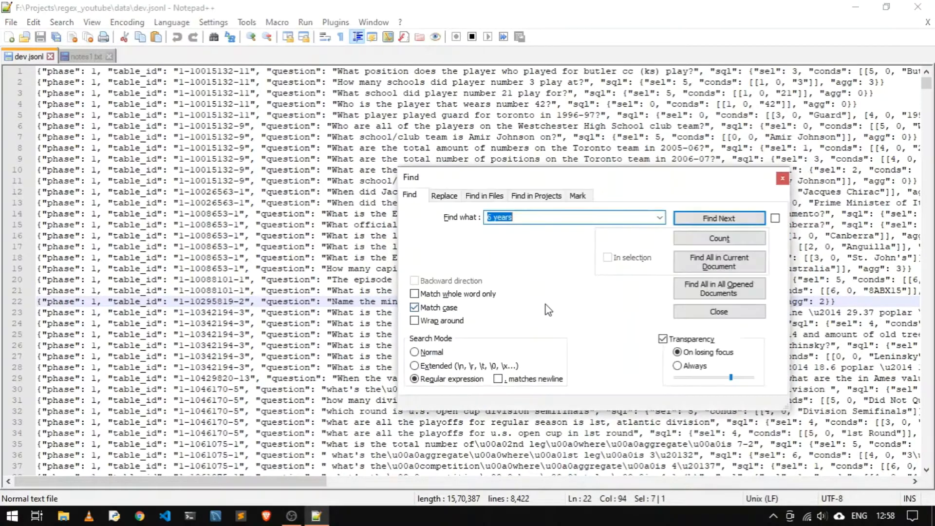
{"action": "left_click", "coordinate": [733, 267]}
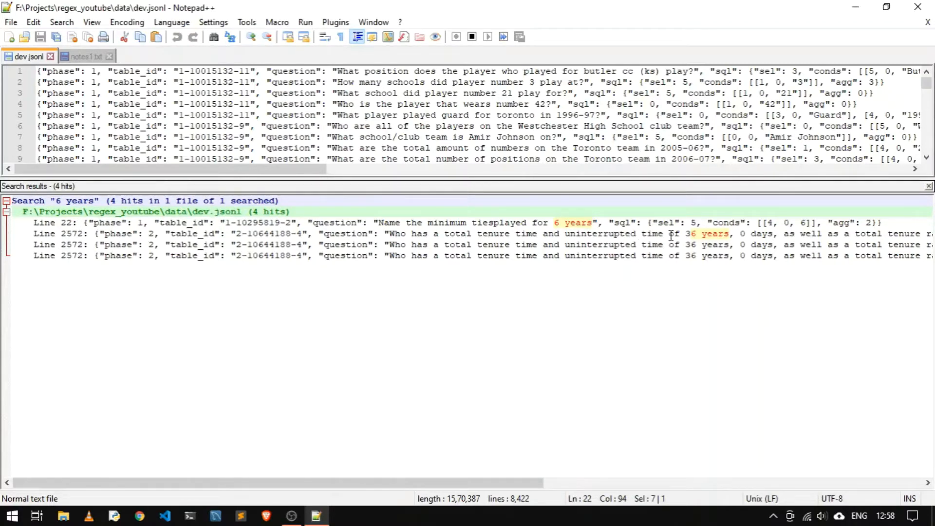
{"action": "left_click_drag", "start_coordinate": [685, 236], "coordinate": [729, 237]}
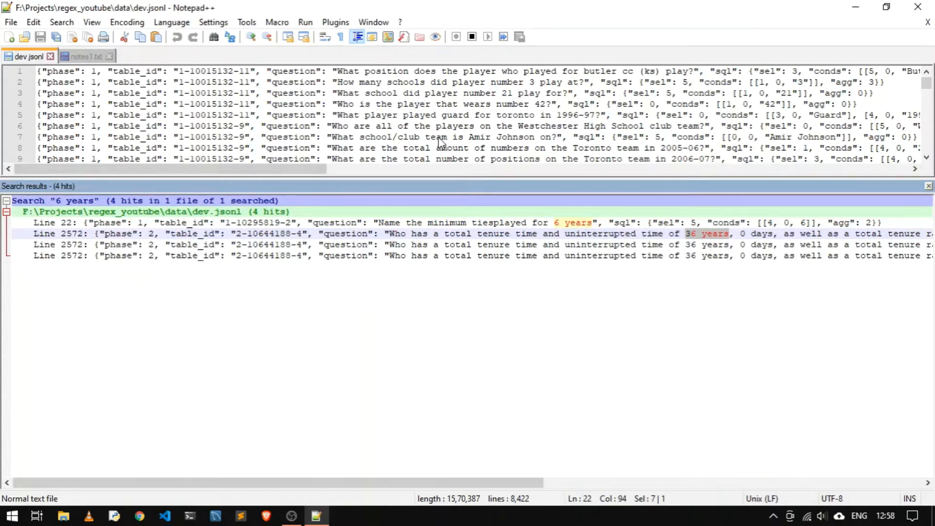
Find all matches of the regular expression \d+\s+years in the current document and highlight the "7 years" and "12 years" results
{"action": "left_click", "coordinate": [928, 187]}
{"action": "key", "text": "ctrl+f"}
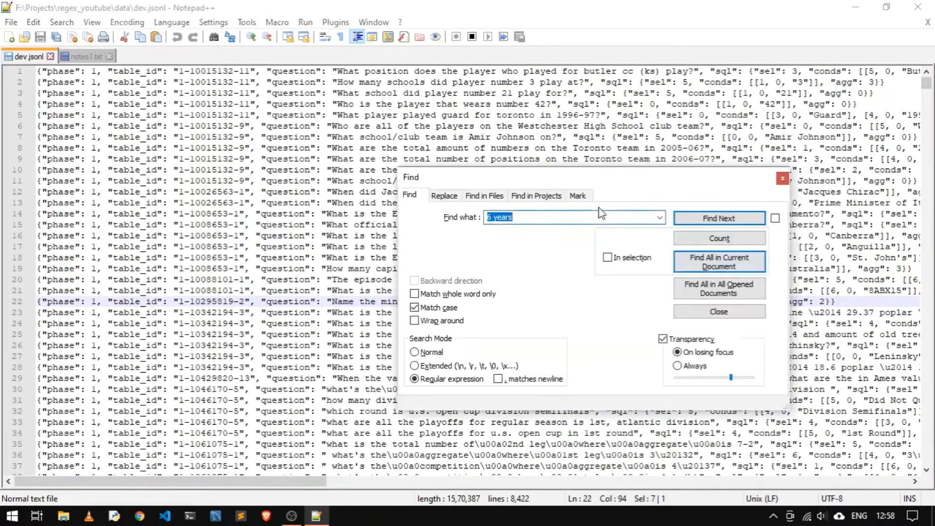
{"action": "left_click", "coordinate": [417, 380]}
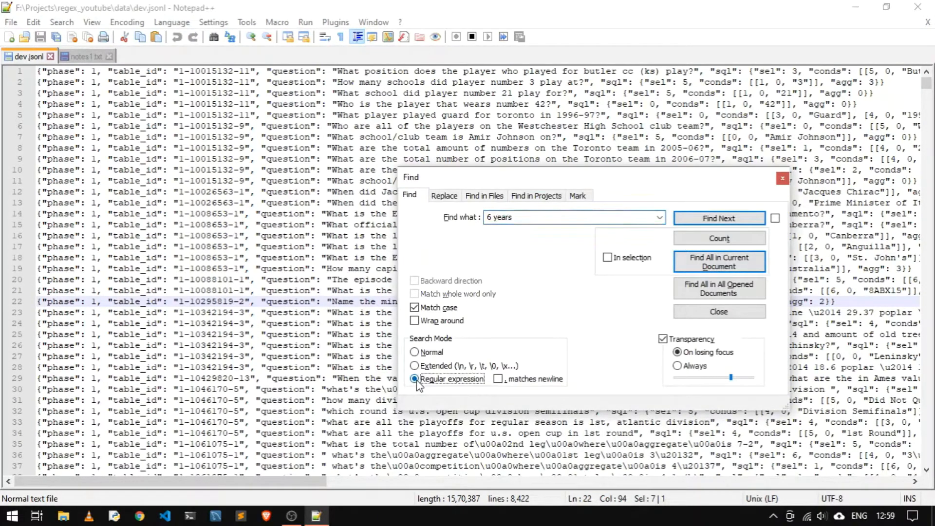
{"action": "left_click", "coordinate": [492, 218]}
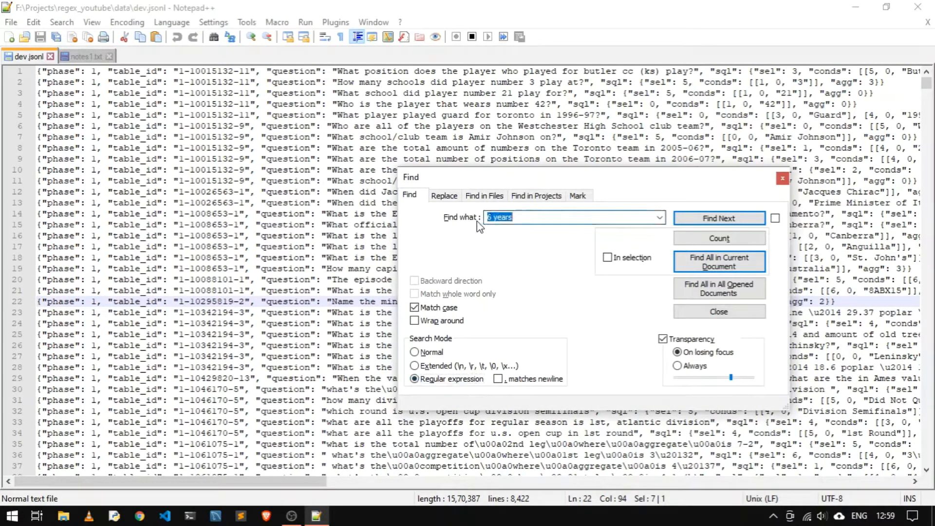
{"action": "left_click", "coordinate": [492, 220]}
{"action": "key", "text": "BackSpace"}
{"action": "key", "text": "BackSpace"}
{"action": "type", "text": "\\d"}
{"action": "key", "text": "Delete"}
{"action": "type", "text": "+\\s+"}
{"action": "left_click", "coordinate": [724, 267]}
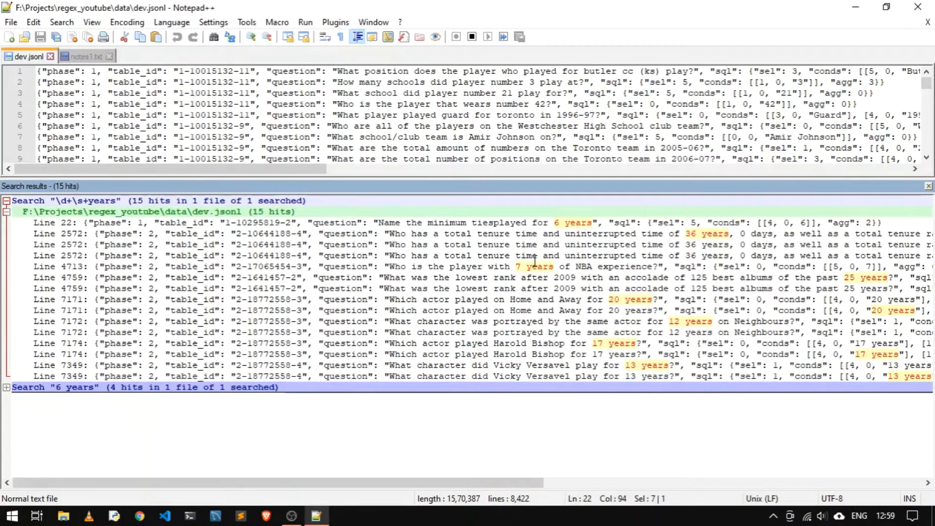
{"action": "left_click", "coordinate": [516, 263]}
{"action": "left_click_drag", "start_coordinate": [517, 263], "coordinate": [554, 265]}
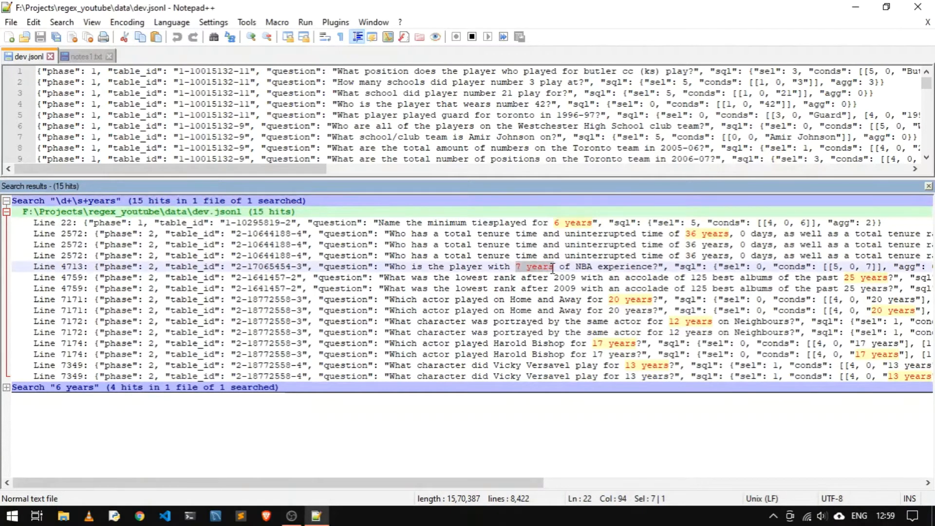
{"action": "left_click_drag", "start_coordinate": [612, 300], "coordinate": [708, 322]}
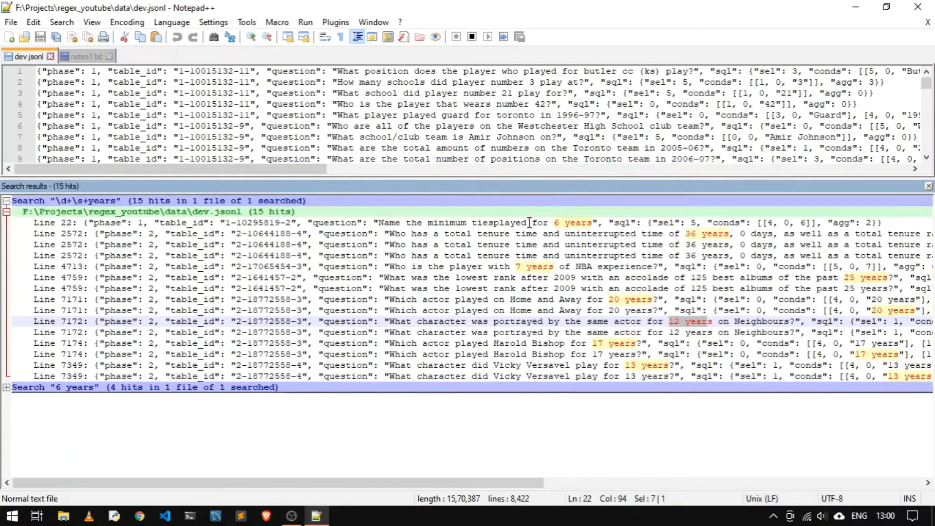
Extend the years pattern to \s+for\s+\d+\s+years and find all its matches in the current document
{"action": "left_click_drag", "start_coordinate": [532, 222], "coordinate": [592, 222]}
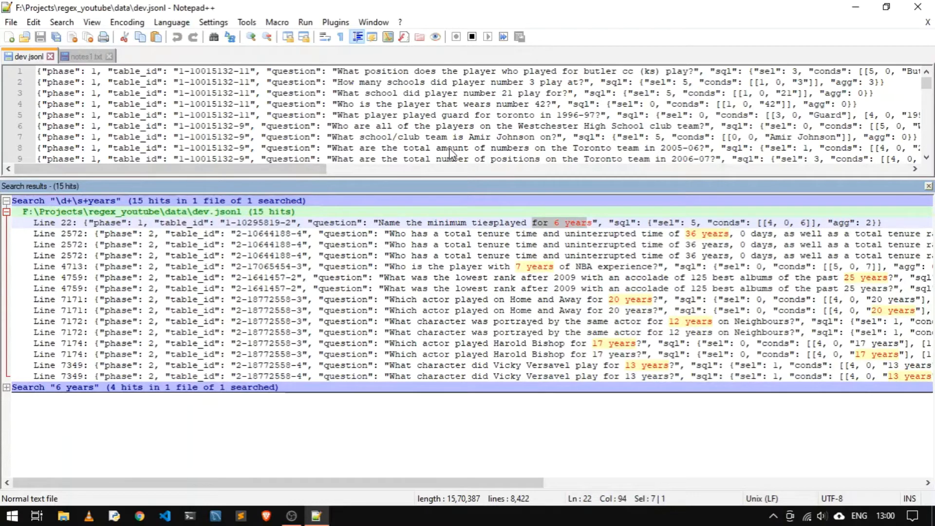
{"action": "key", "text": "ctrl+f"}
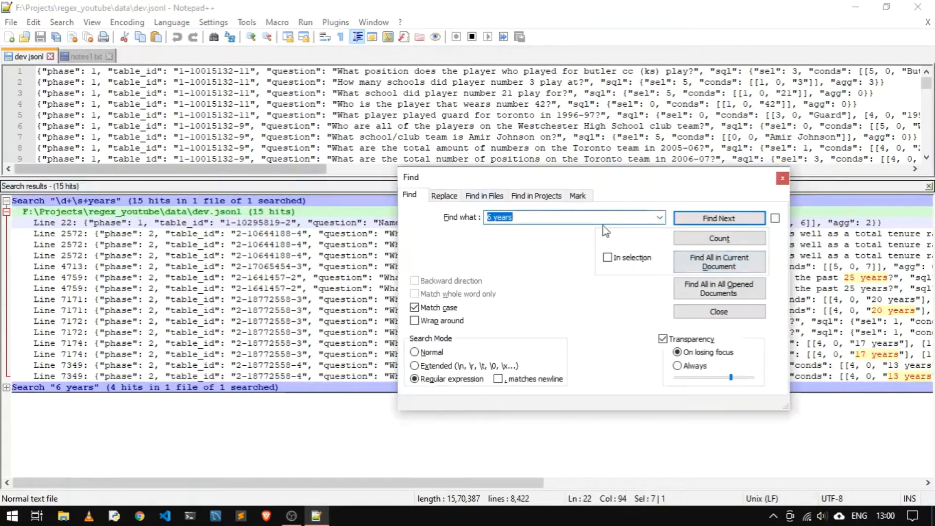
{"action": "left_click", "coordinate": [660, 217]}
{"action": "left_click", "coordinate": [609, 232]}
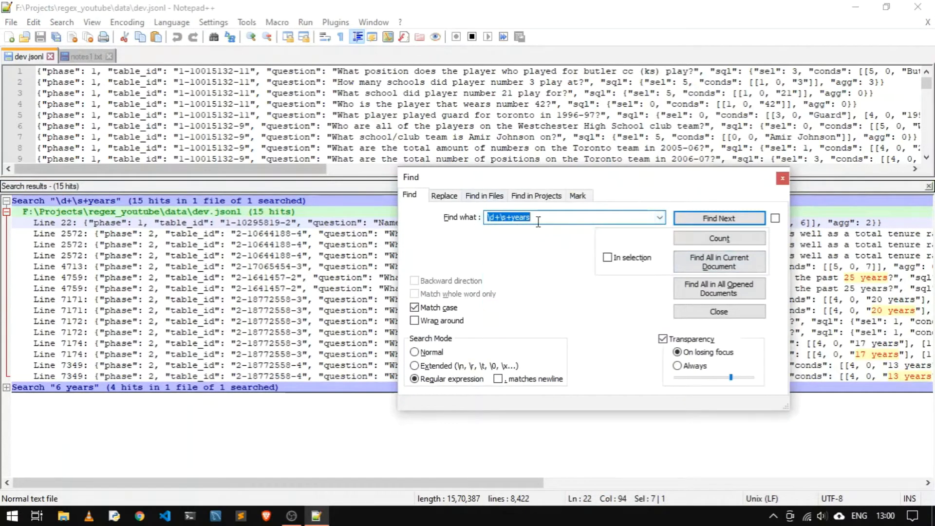
{"action": "left_click", "coordinate": [498, 218]}
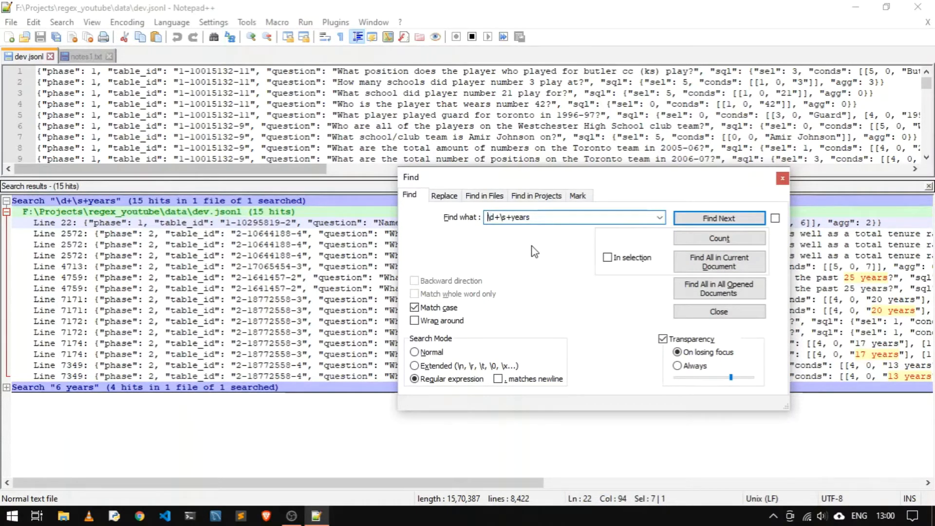
{"action": "type", "text": "for\\s+"}
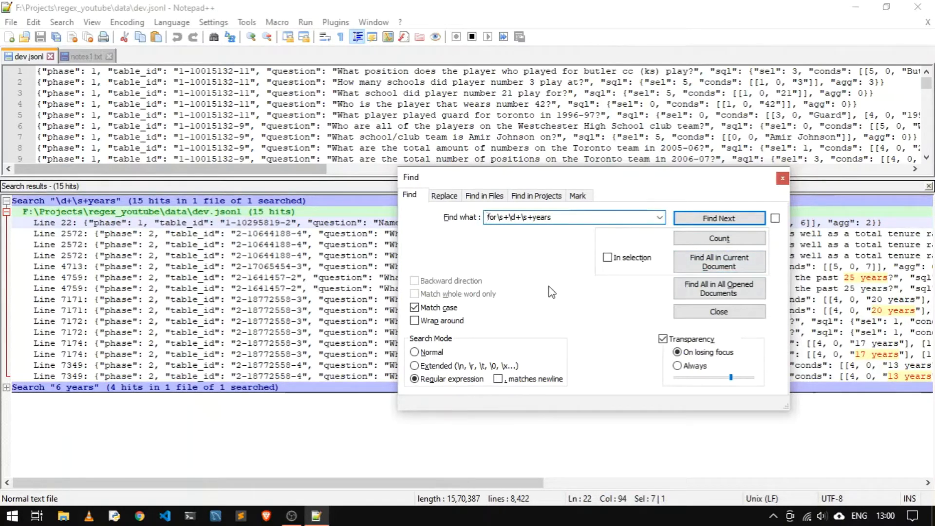
{"action": "type", "text": "\\s+"}
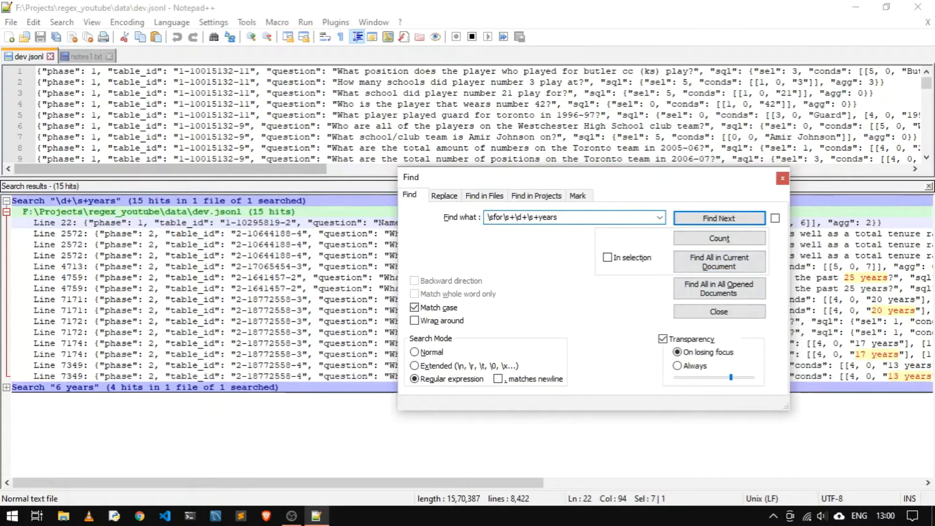
{"action": "left_click", "coordinate": [708, 263]}
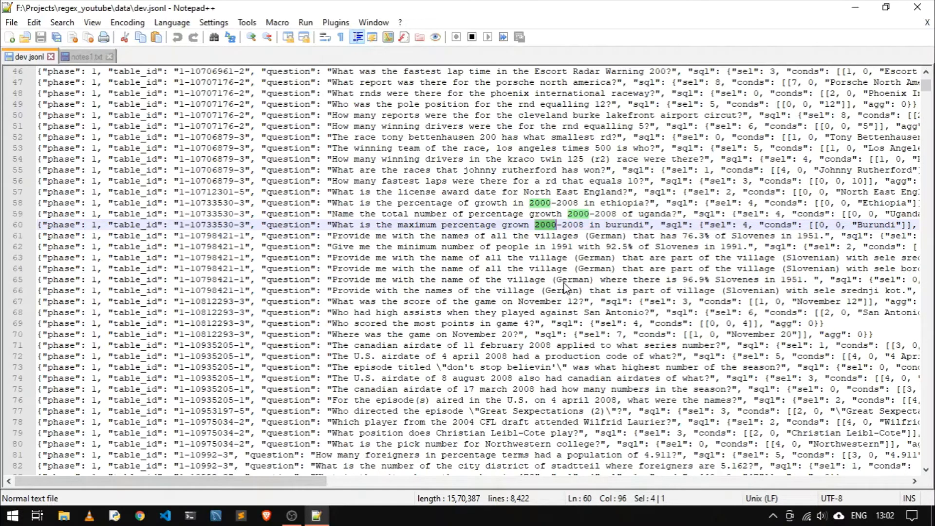
Find all year ranges like 2000-2008 in the current document with the regular expression \d{4}-\d{4}
{"action": "left_click", "coordinate": [531, 204]}
{"action": "left_click", "coordinate": [580, 204]}
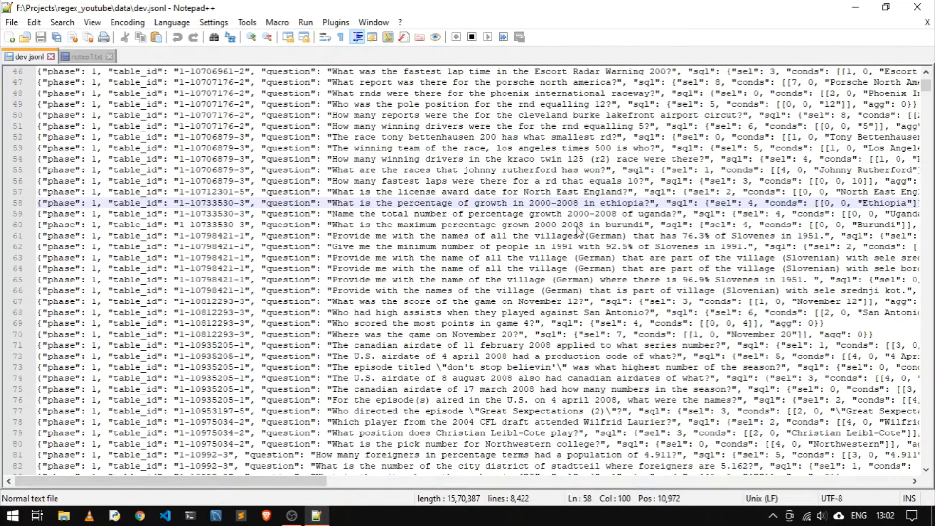
{"action": "double_click", "coordinate": [561, 202]}
{"action": "key", "text": "ctrl+f"}
{"action": "left_click", "coordinate": [542, 218]}
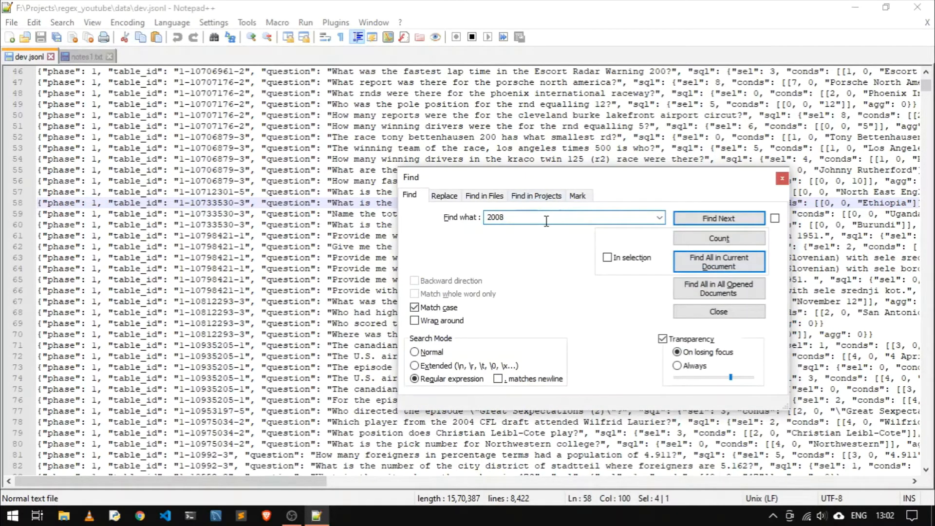
{"action": "key", "text": "BackSpace"}
{"action": "key", "text": "BackSpace"}
{"action": "key", "text": "BackSpace"}
{"action": "key", "text": "BackSpace"}
{"action": "type", "text": "\\"}
{"action": "type", "text": "d{4}-\\d"}
{"action": "left_click", "coordinate": [725, 263]}
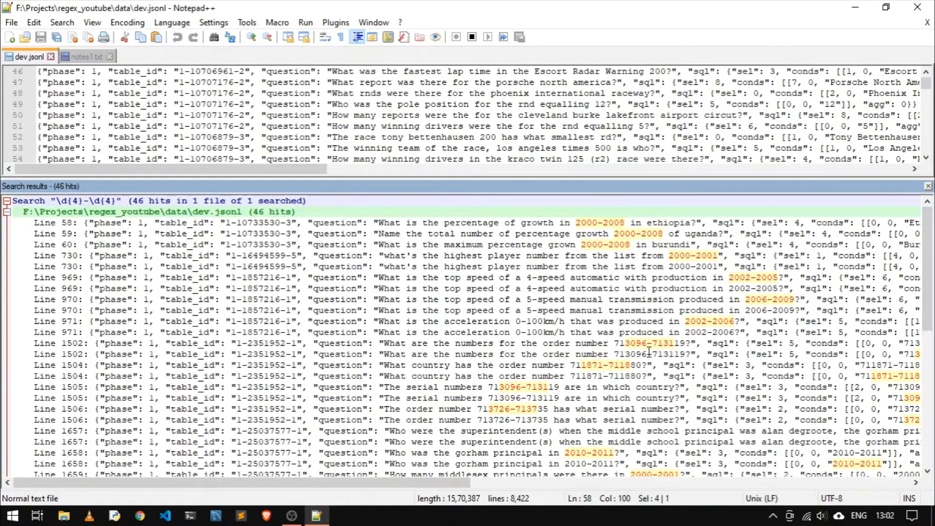
Check the order-number matches, refine the year-range pattern to \s+\d{4}-\d{4}\s+, and find all its matches in the current document
{"action": "left_click_drag", "start_coordinate": [614, 344], "coordinate": [685, 344]}
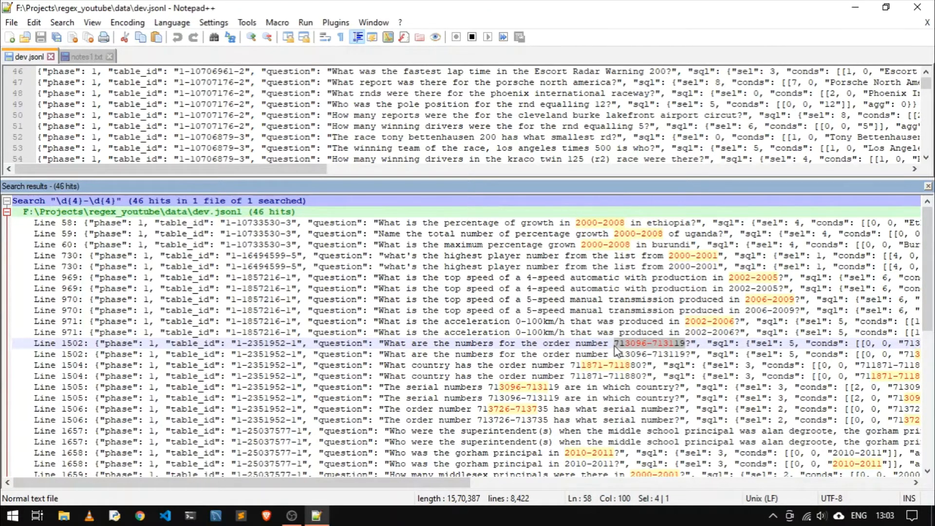
{"action": "scroll", "coordinate": [616, 350], "scroll_direction": "down", "scroll_amount": 2}
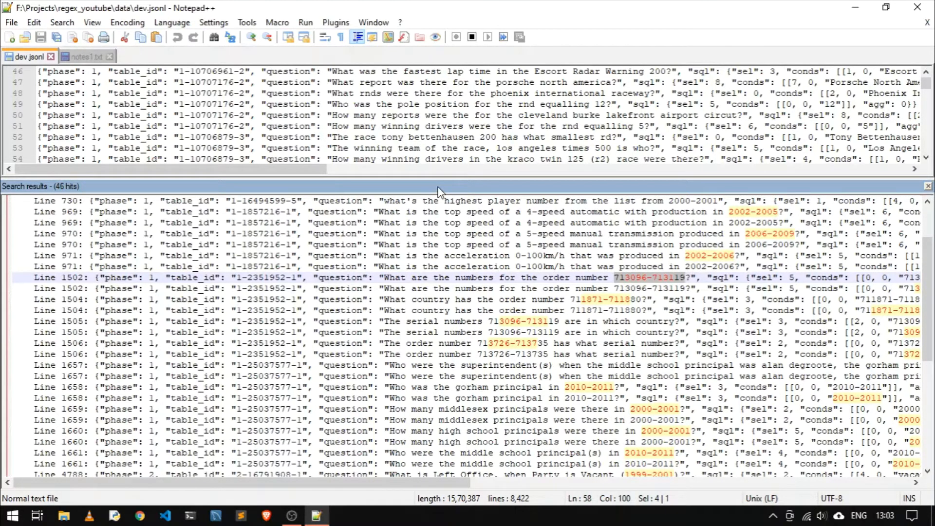
{"action": "key", "text": "ctrl+f"}
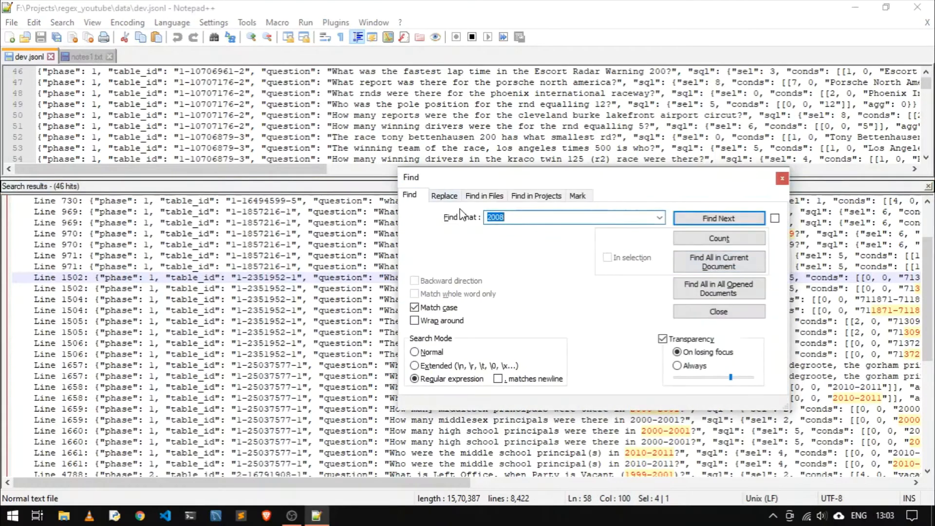
{"action": "left_click", "coordinate": [658, 218]}
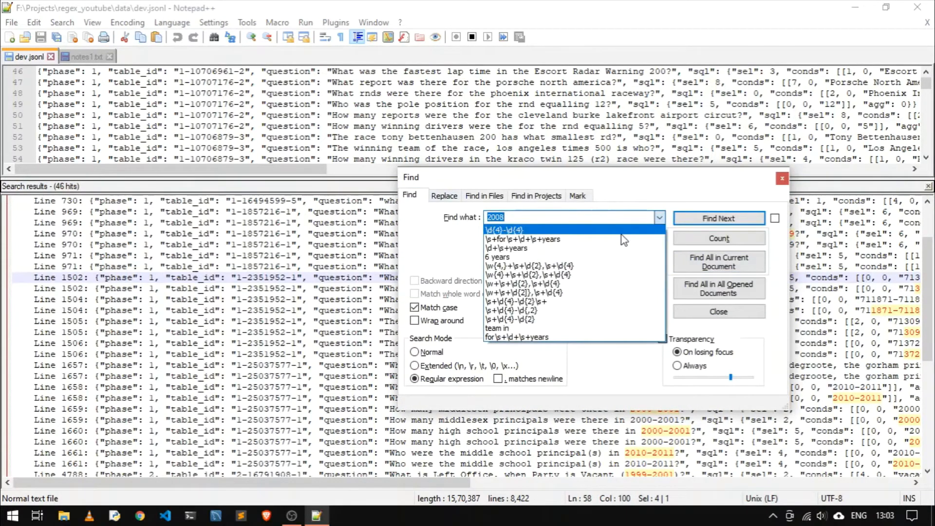
{"action": "left_click", "coordinate": [621, 234]}
{"action": "left_click", "coordinate": [487, 217]}
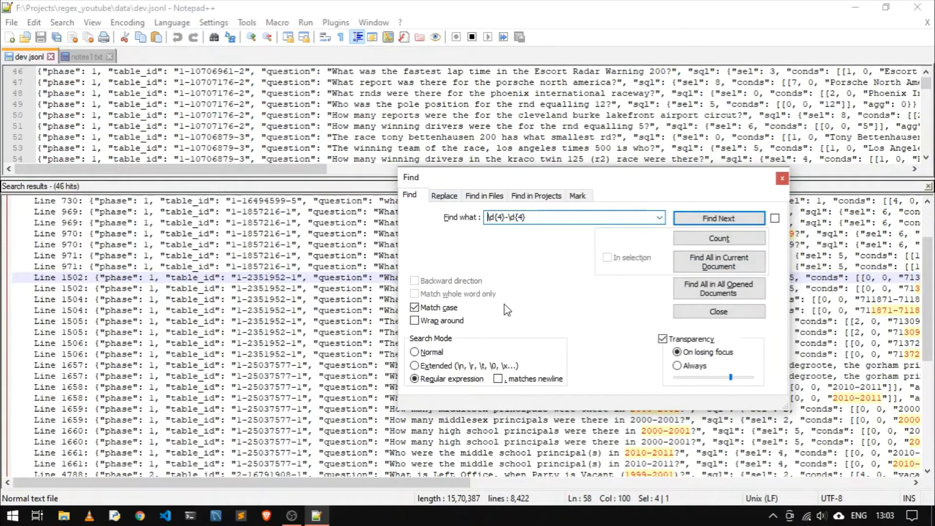
{"action": "type", "text": "\\s+"}
{"action": "left_click", "coordinate": [548, 218]}
{"action": "type", "text": "\\s+"}
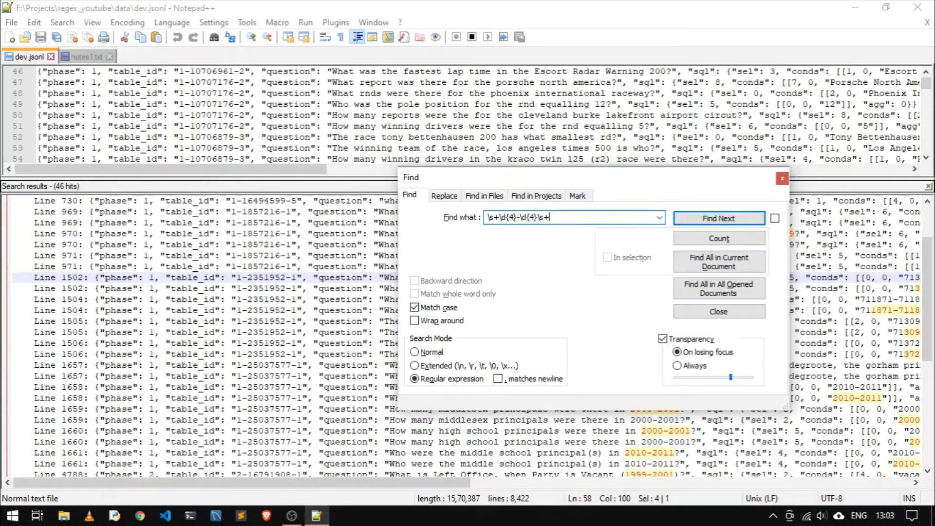
{"action": "left_click", "coordinate": [748, 267]}
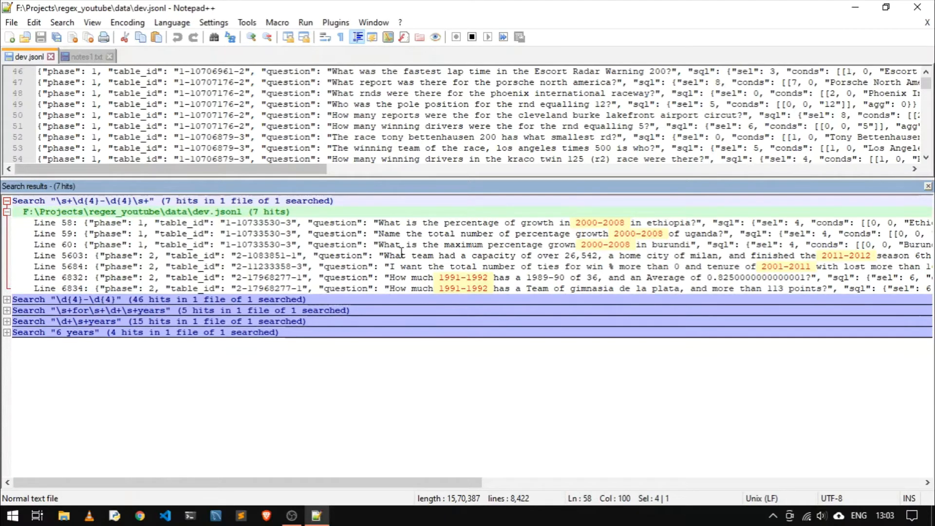
Close the search results and browse the first records of dev.jsonl
{"action": "left_click", "coordinate": [928, 186]}
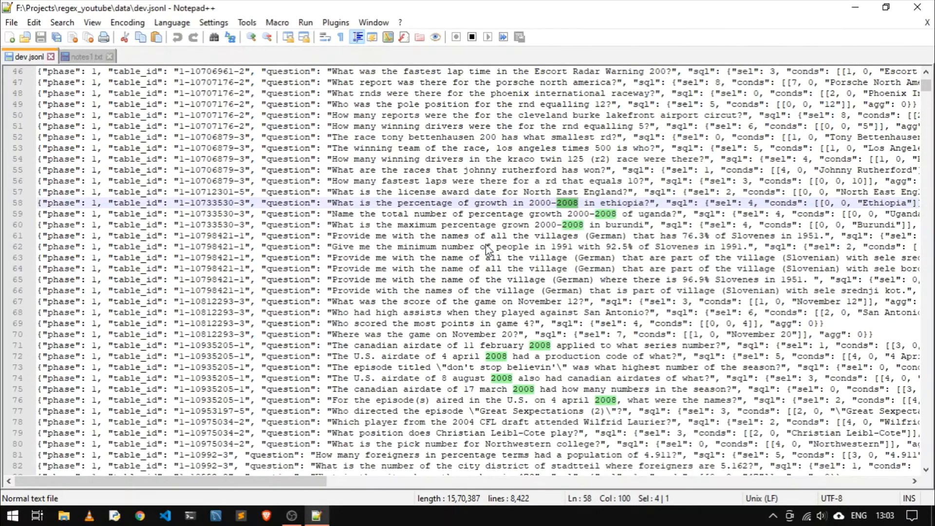
{"action": "scroll", "coordinate": [488, 248], "scroll_direction": "up", "scroll_amount": 15}
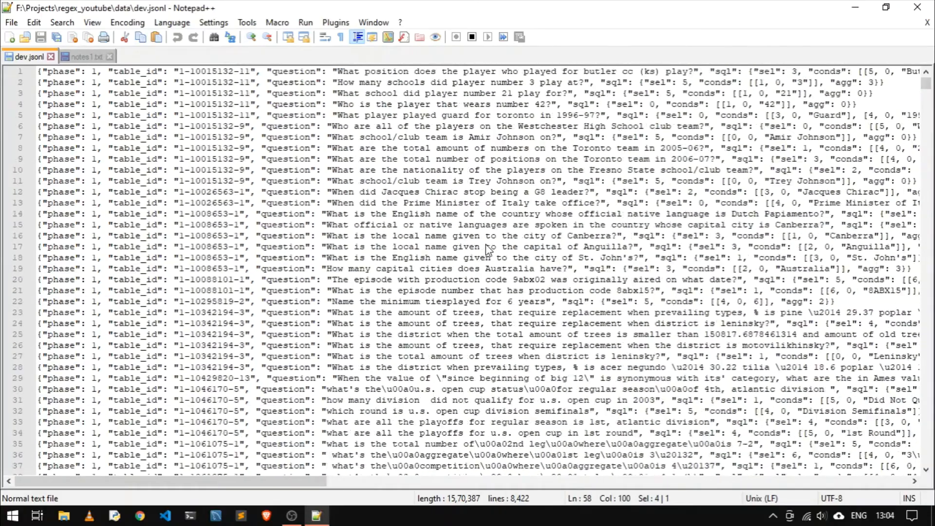
{"action": "scroll", "coordinate": [487, 249], "scroll_direction": "down", "scroll_amount": 8}
{"action": "scroll", "coordinate": [487, 248], "scroll_direction": "down", "scroll_amount": 11}
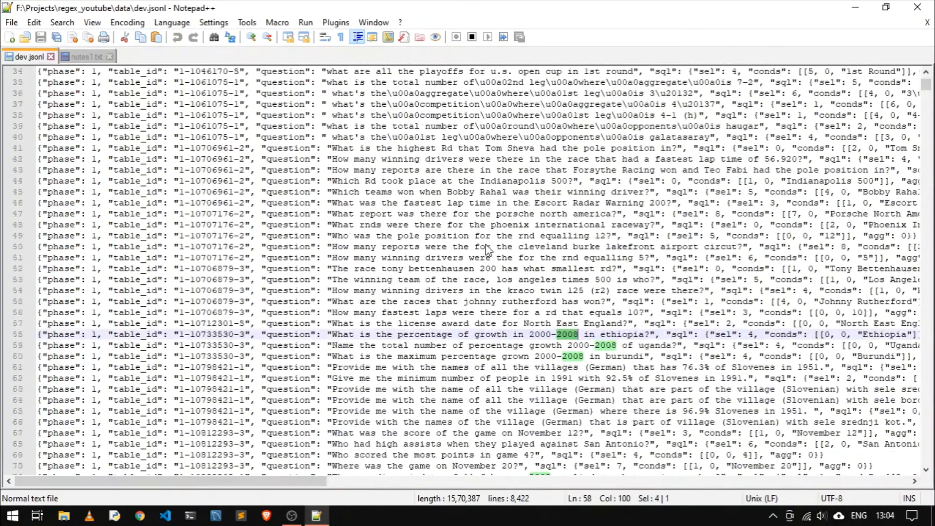
Look through the dev.jsonl records for further text patterns to search for, and return to the first record
{"action": "scroll", "coordinate": [486, 245], "scroll_direction": "down", "scroll_amount": 16}
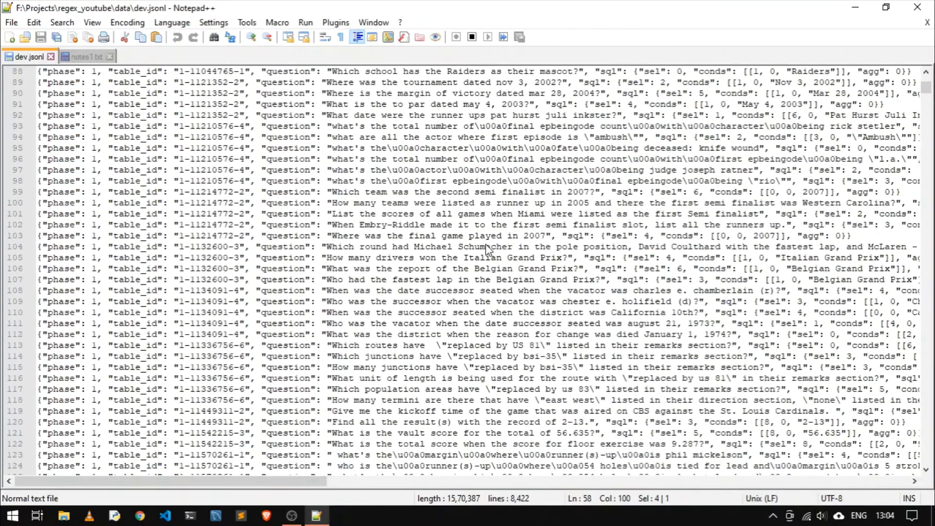
{"action": "scroll", "coordinate": [489, 249], "scroll_direction": "down", "scroll_amount": 9}
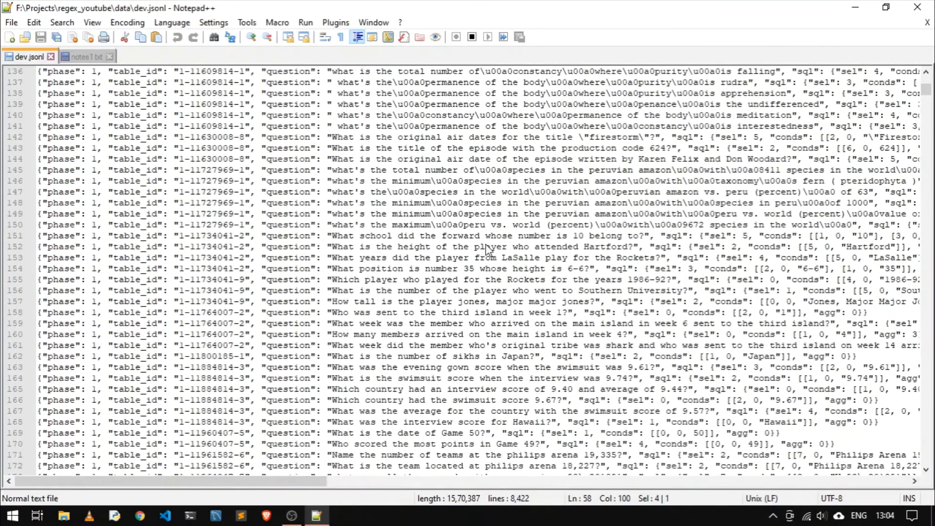
{"action": "scroll", "coordinate": [488, 250], "scroll_direction": "down", "scroll_amount": 5}
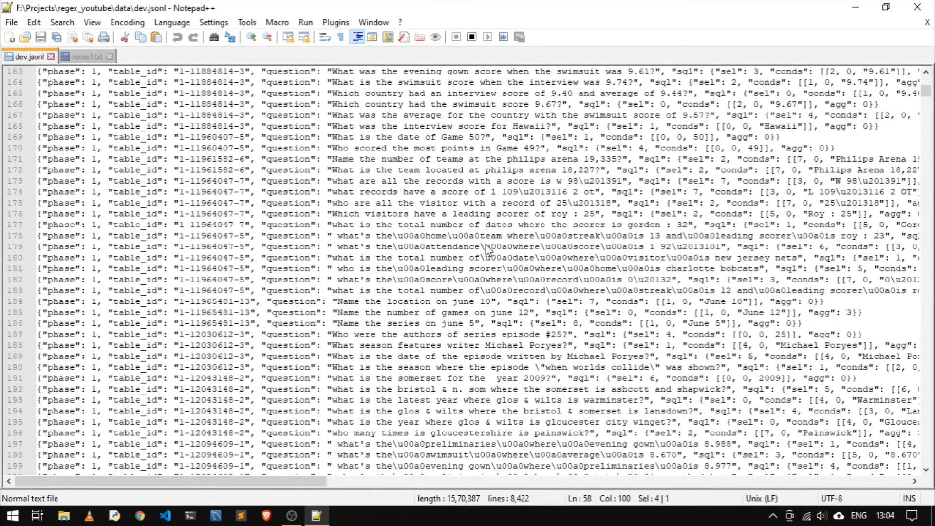
{"action": "scroll", "coordinate": [487, 248], "scroll_direction": "down", "scroll_amount": 6}
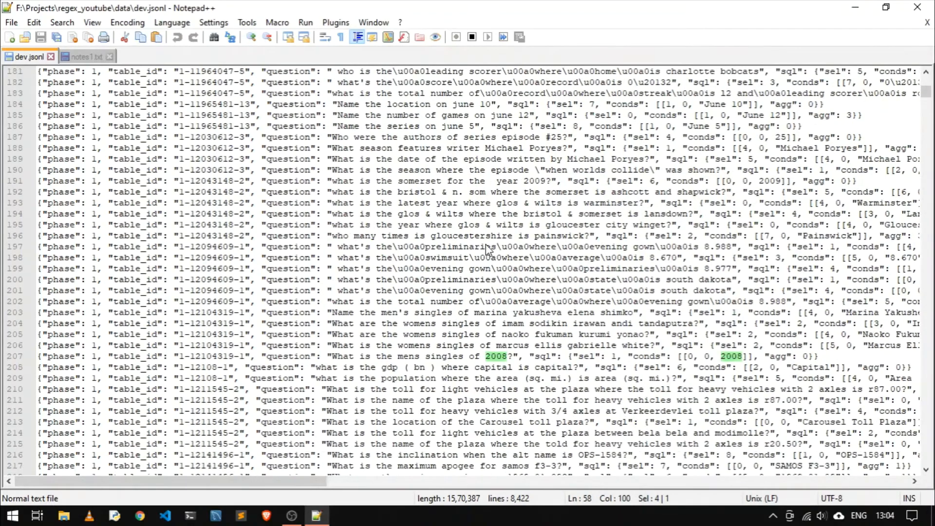
{"action": "left_click", "coordinate": [488, 249]}
{"action": "scroll", "coordinate": [488, 249], "scroll_direction": "down", "scroll_amount": 8}
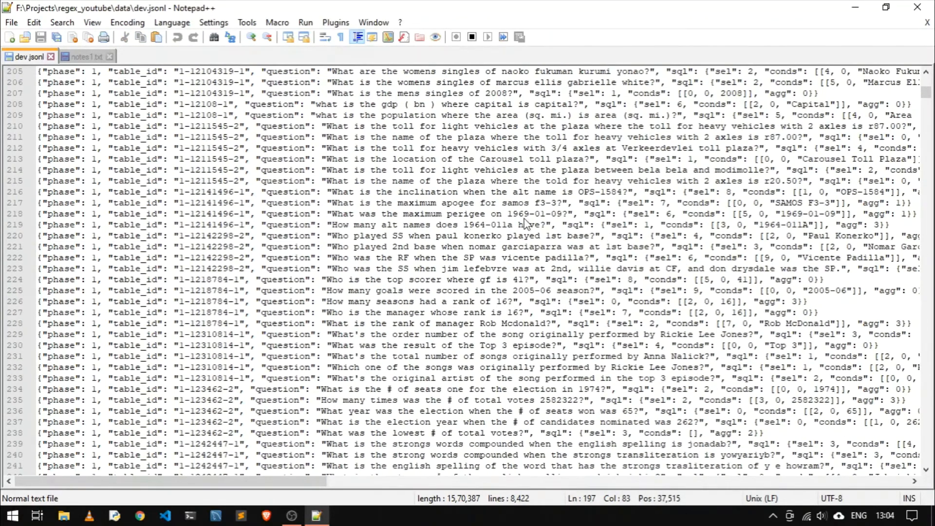
{"action": "scroll", "coordinate": [511, 240], "scroll_direction": "down", "scroll_amount": 3}
{"action": "scroll", "coordinate": [512, 240], "scroll_direction": "down", "scroll_amount": 3}
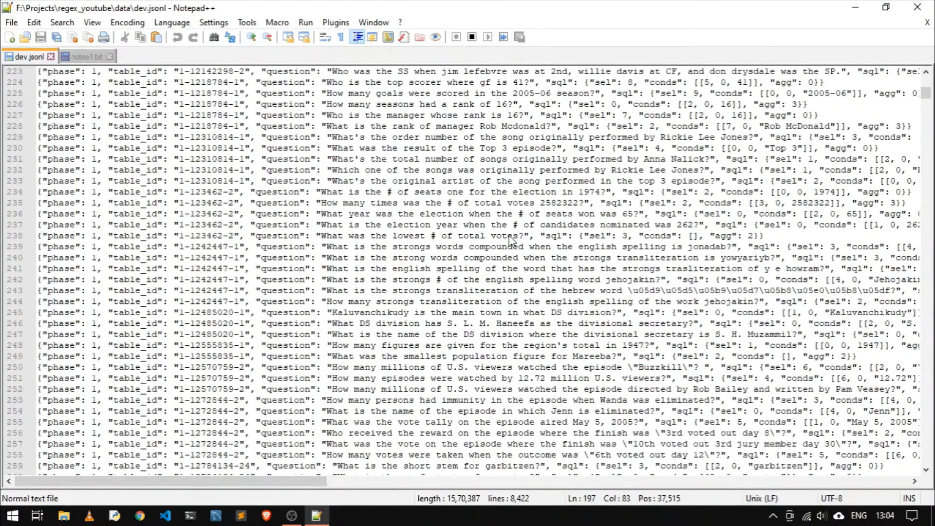
{"action": "scroll", "coordinate": [512, 241], "scroll_direction": "down", "scroll_amount": 5}
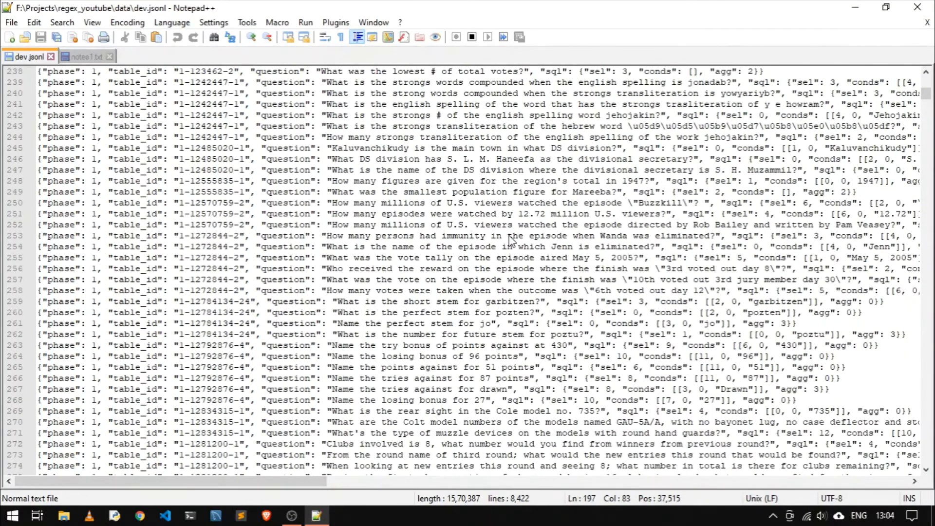
{"action": "scroll", "coordinate": [511, 240], "scroll_direction": "down", "scroll_amount": 5}
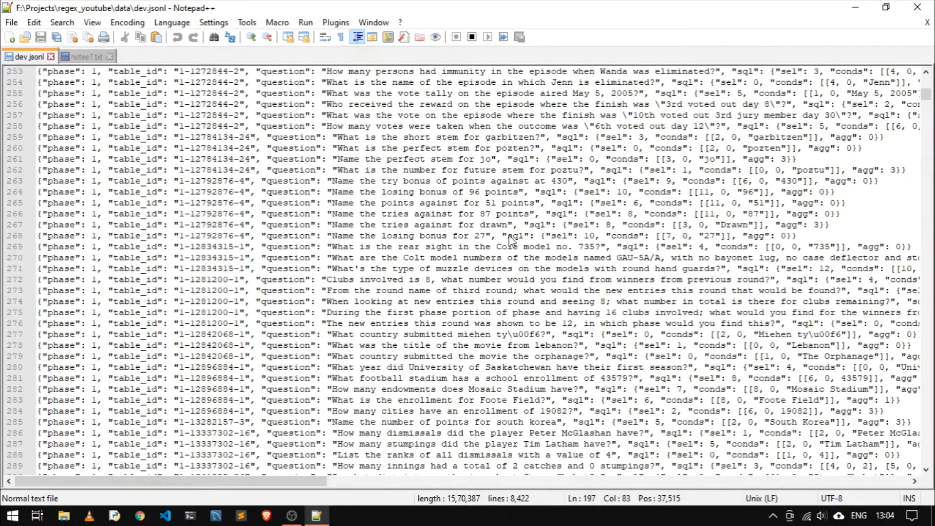
{"action": "scroll", "coordinate": [511, 240], "scroll_direction": "down", "scroll_amount": 2}
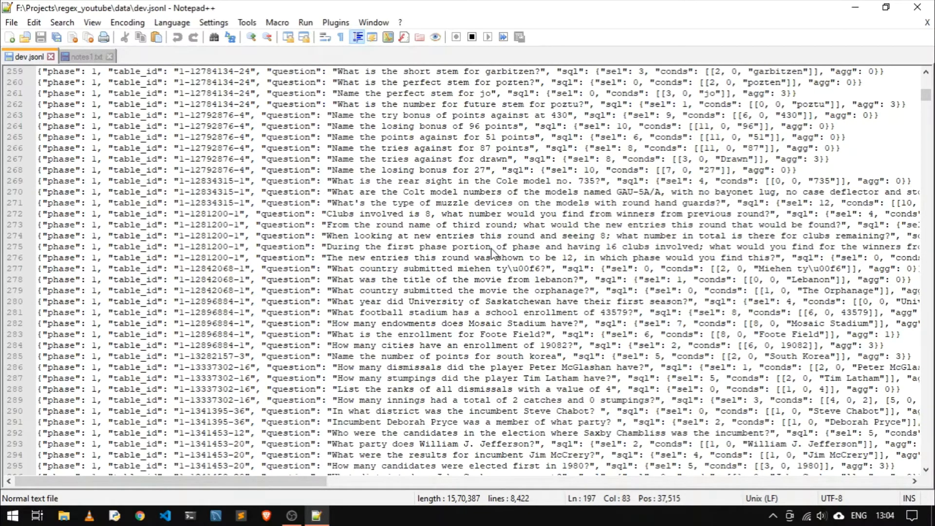
{"action": "scroll", "coordinate": [847, 288], "scroll_direction": "up", "scroll_amount": 2}
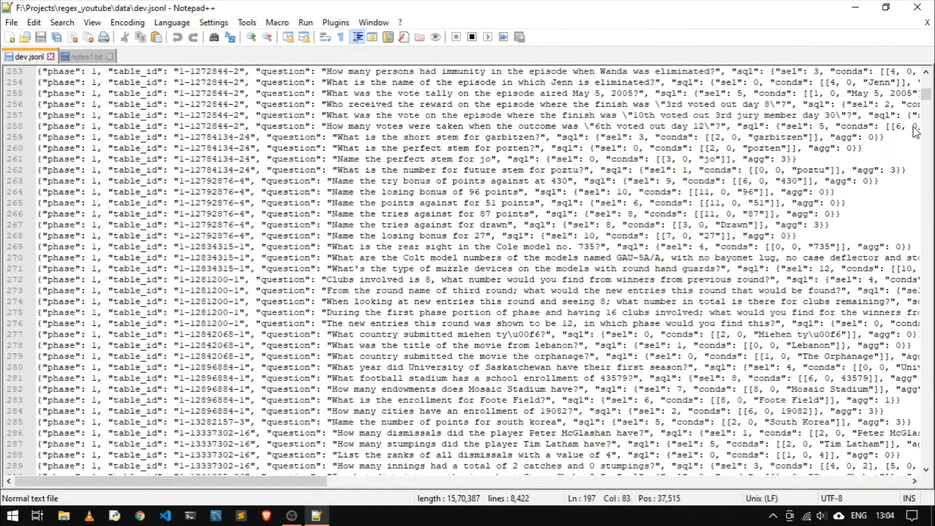
{"action": "left_click_drag", "start_coordinate": [923, 92], "coordinate": [924, 78]}
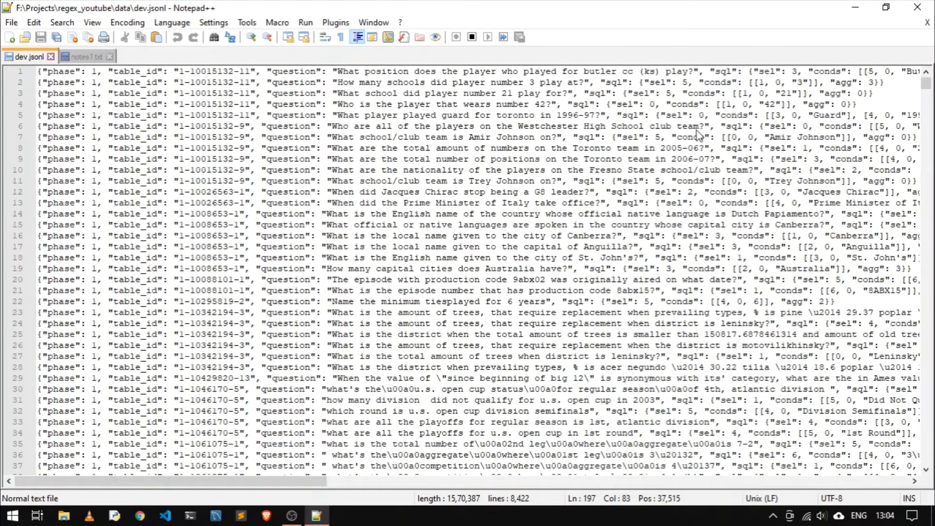
Find all occurrences of janu in the current document and examine the date format in the line 1349 match
{"action": "key", "text": "ctrl+f"}
{"action": "type", "text": "janu"}
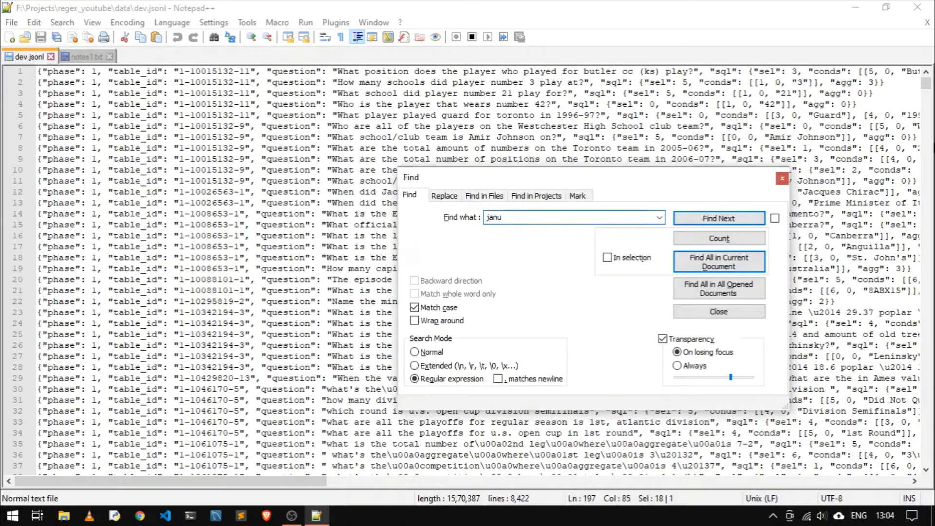
{"action": "left_click", "coordinate": [714, 261]}
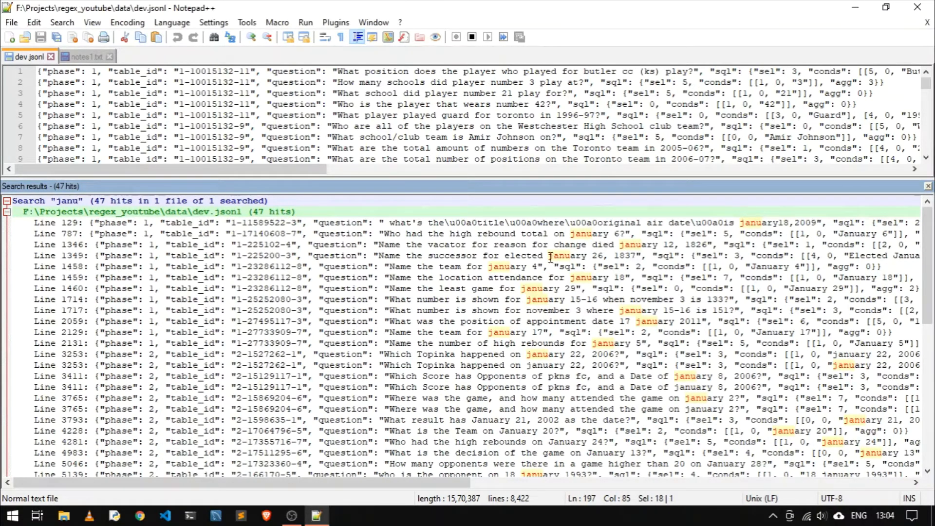
{"action": "left_click_drag", "start_coordinate": [548, 256], "coordinate": [635, 255]}
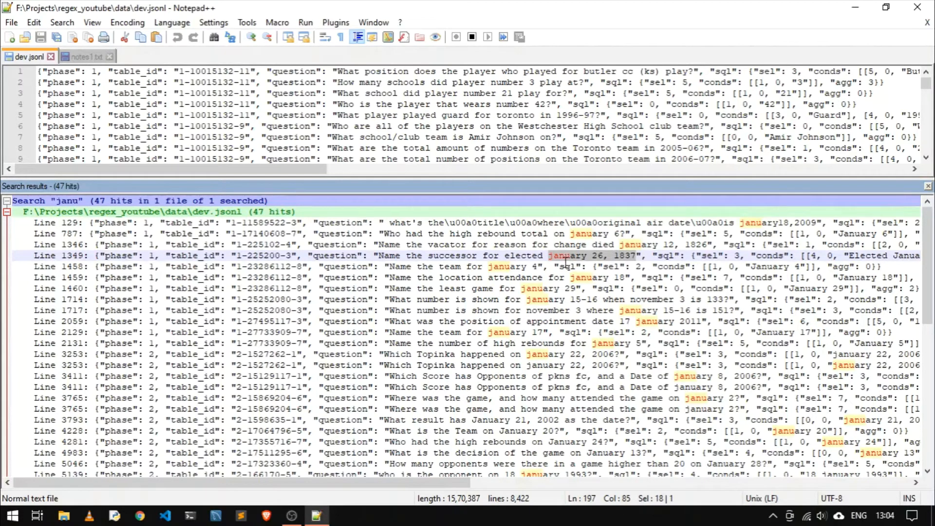
{"action": "left_click", "coordinate": [548, 256]}
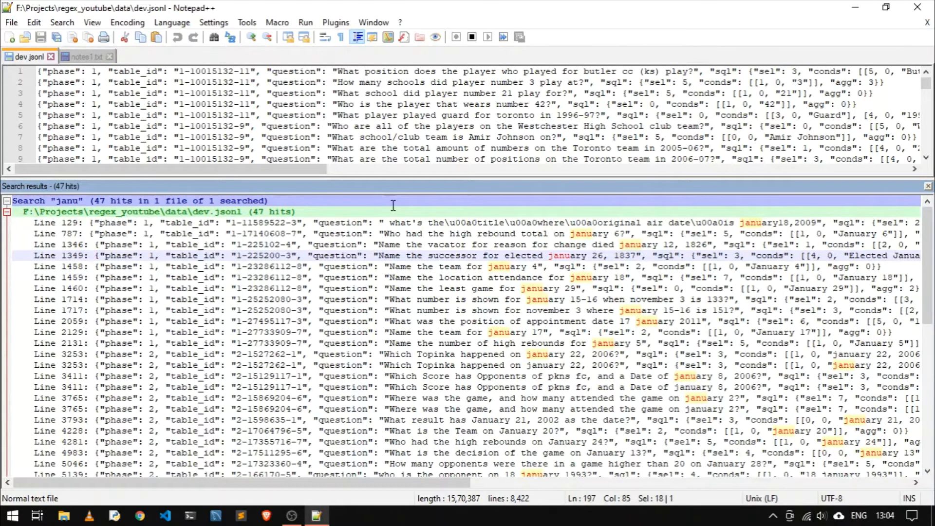
Find all dates like january 26, 1837 in the current document with the regular expression \w+\s+\d+,\s+\d+
{"action": "key", "text": "ctrl+f"}
{"action": "key", "text": "BackSpace"}
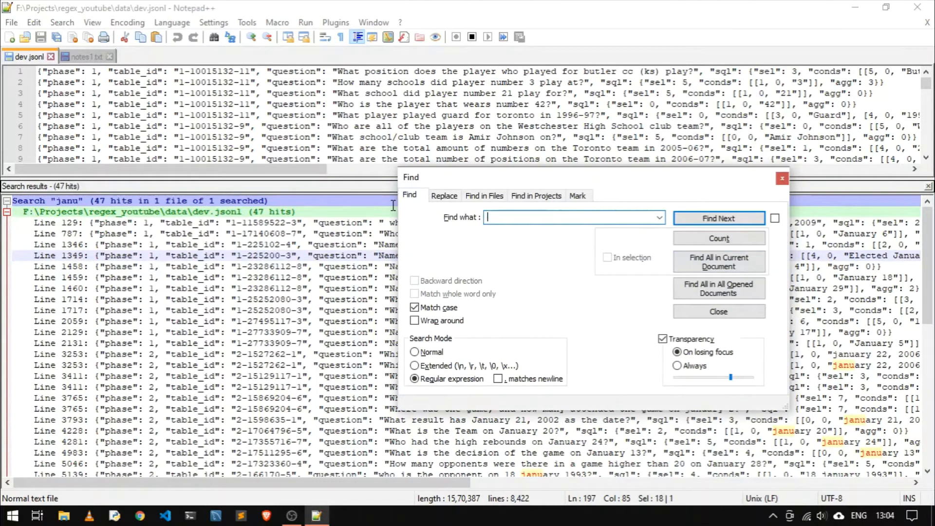
{"action": "left_click_drag", "start_coordinate": [480, 187], "coordinate": [458, 295]}
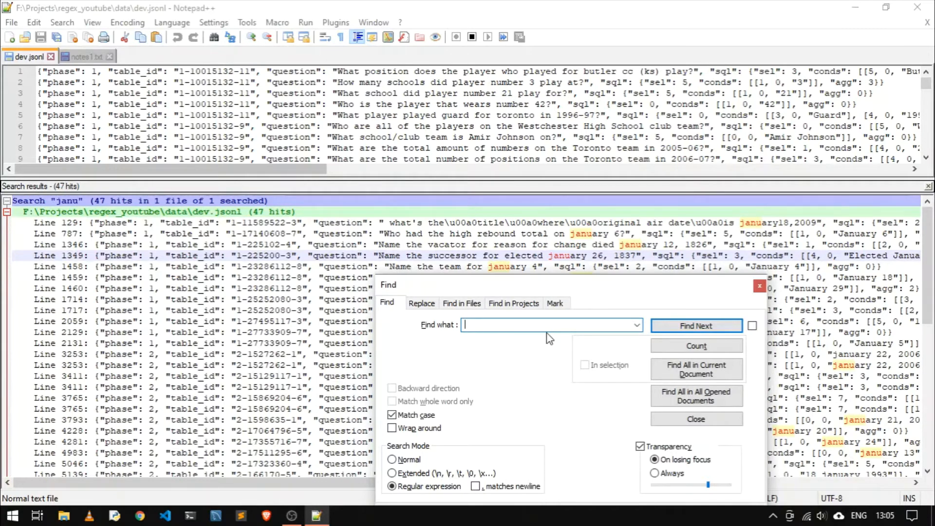
{"action": "type", "text": "\\w+"}
{"action": "type", "text": "\\s+\\d+,\\s+\\d+"}
{"action": "left_click", "coordinate": [681, 373]}
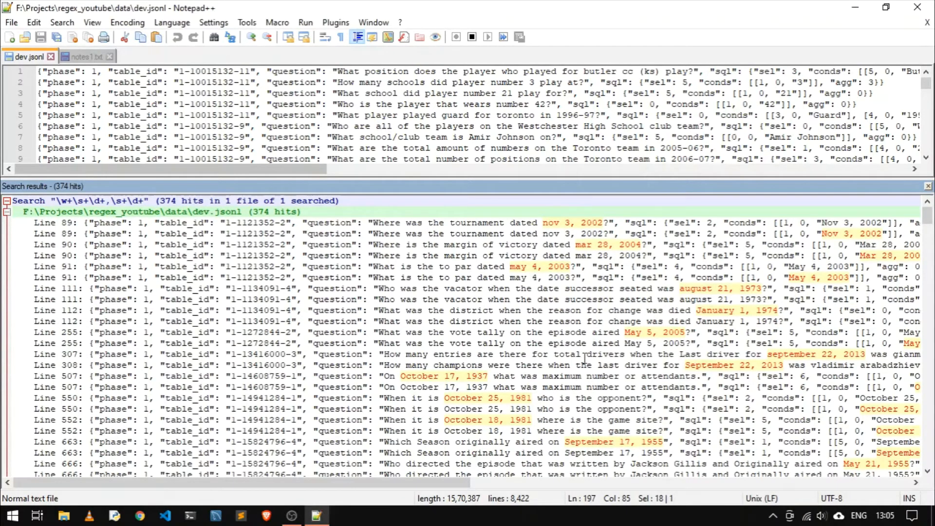
Review the date matches for false hits, highlight "for 9, 9" on line 1290, and return to the start of the results
{"action": "scroll", "coordinate": [536, 310], "scroll_direction": "down", "scroll_amount": 6}
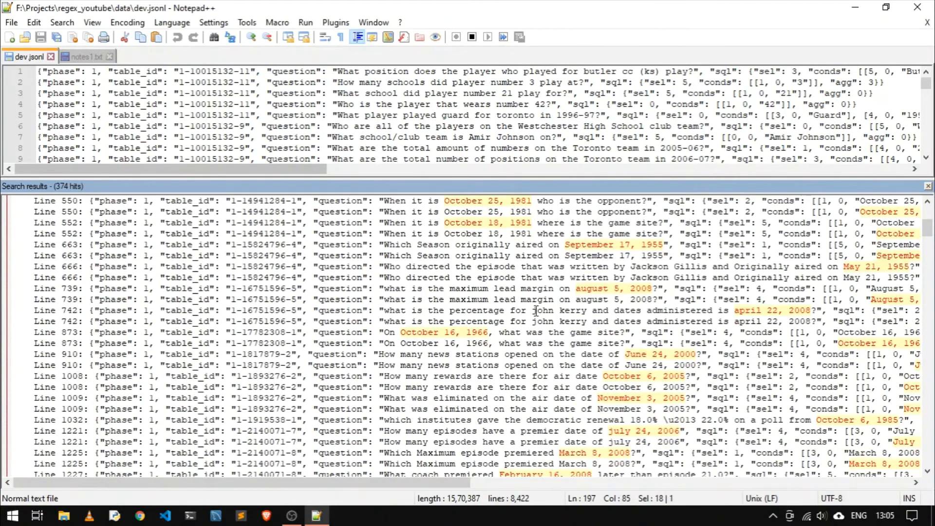
{"action": "scroll", "coordinate": [536, 310], "scroll_direction": "down", "scroll_amount": 6}
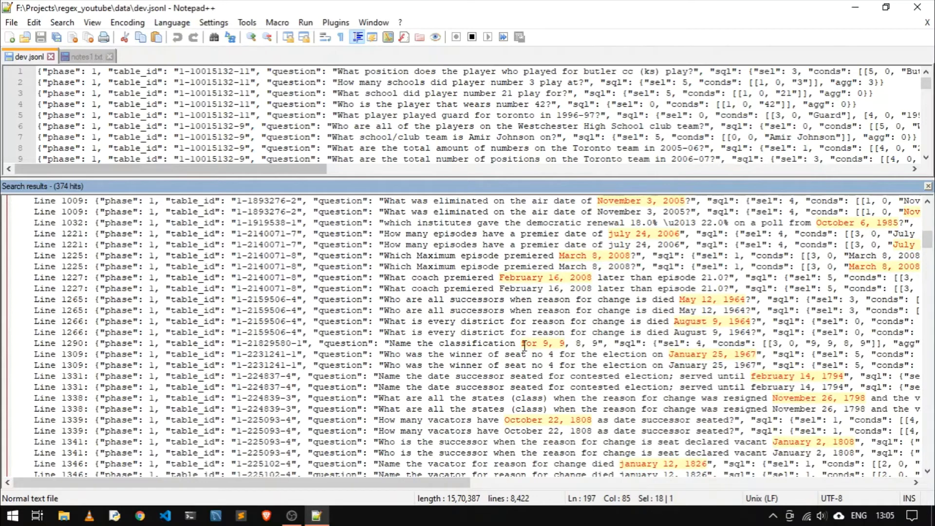
{"action": "left_click", "coordinate": [562, 343]}
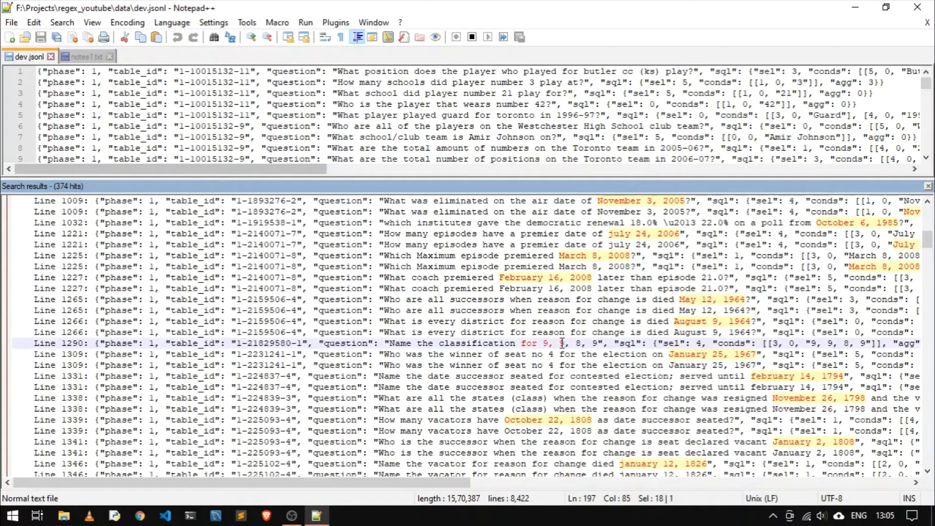
{"action": "left_click_drag", "start_coordinate": [562, 343], "coordinate": [516, 343]}
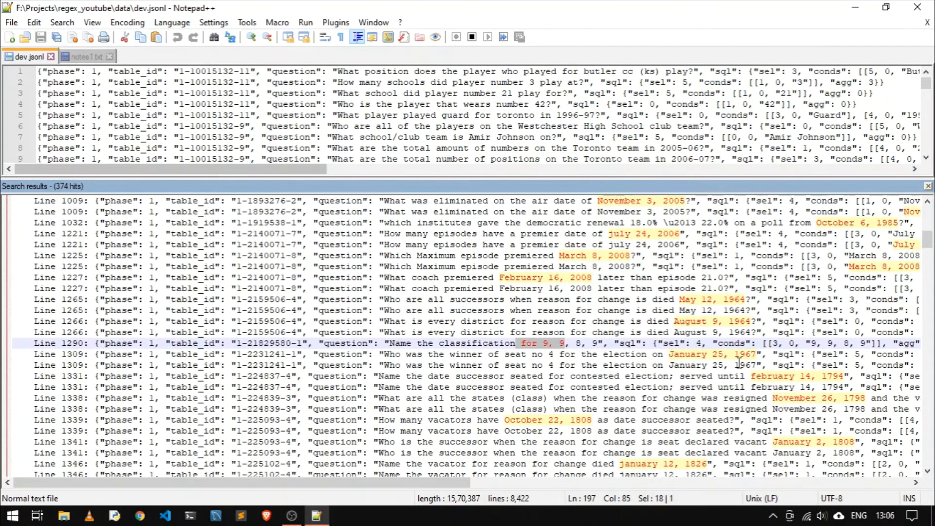
{"action": "scroll", "coordinate": [739, 364], "scroll_direction": "down", "scroll_amount": 6}
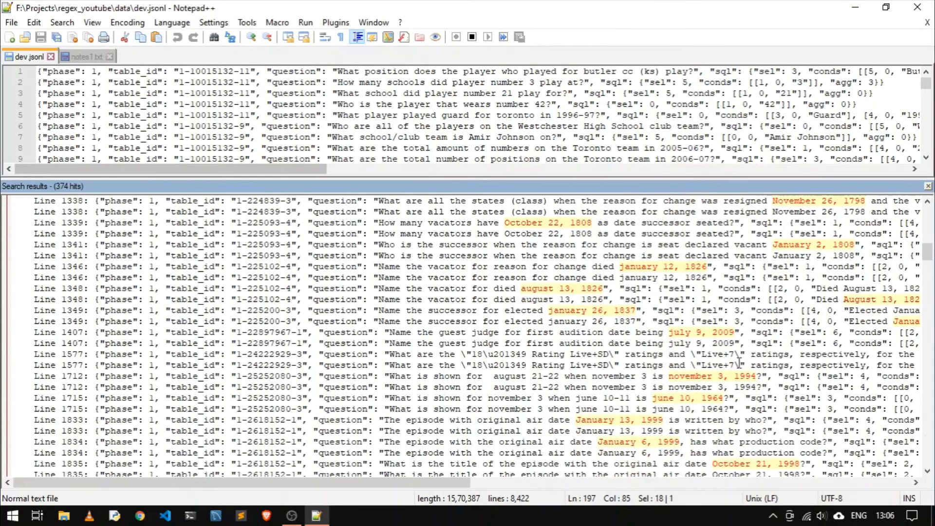
{"action": "scroll", "coordinate": [738, 363], "scroll_direction": "down", "scroll_amount": 4}
{"action": "scroll", "coordinate": [633, 341], "scroll_direction": "up", "scroll_amount": 20}
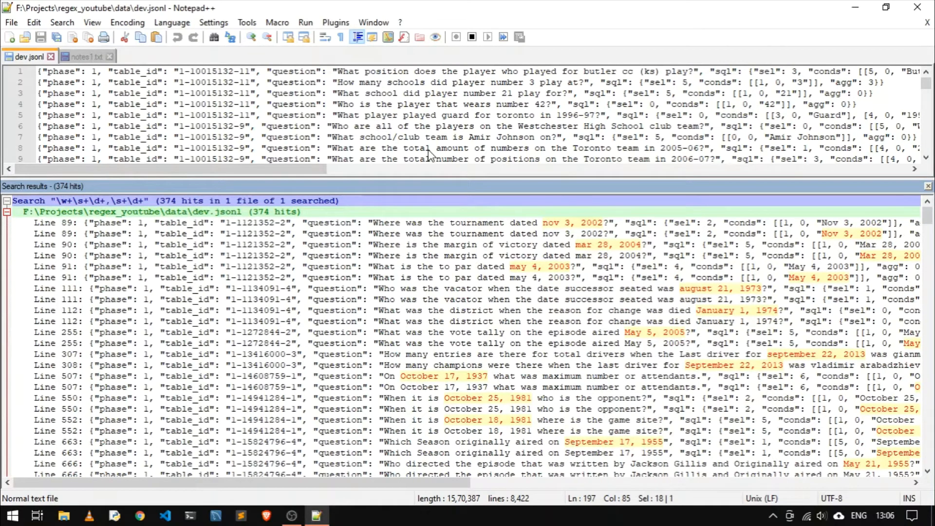
Recall the last date pattern from the search history and restrict its year part to exactly four digits with \d{4}
{"action": "key", "text": "ctrl+f"}
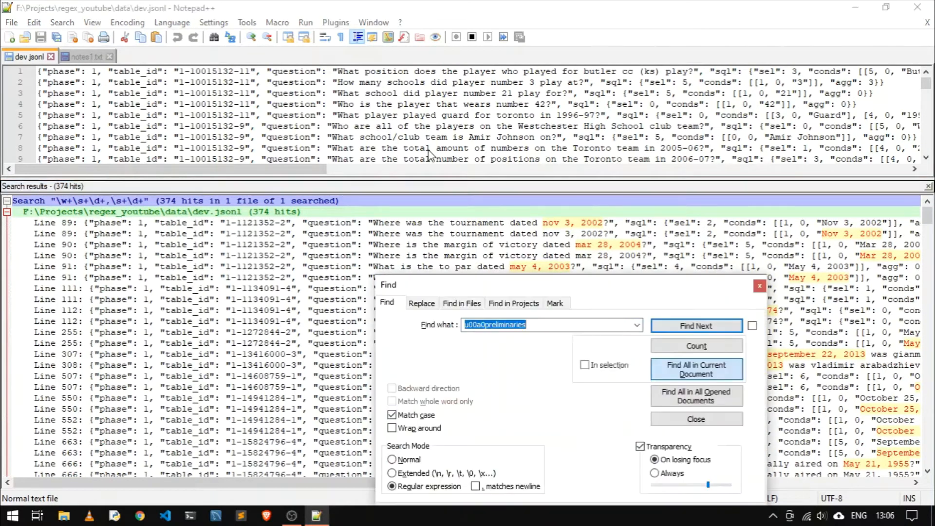
{"action": "left_click", "coordinate": [638, 329]}
{"action": "left_click", "coordinate": [580, 341]}
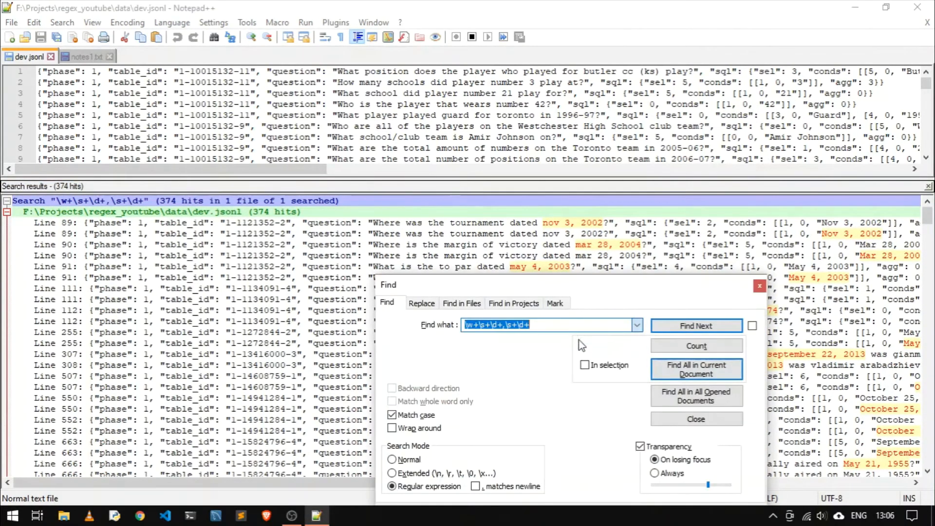
{"action": "left_click", "coordinate": [536, 330]}
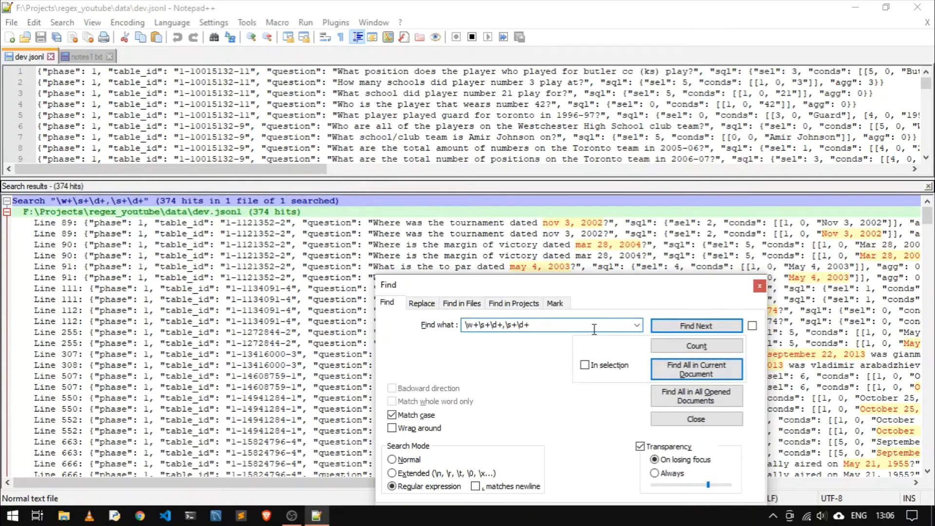
{"action": "key", "text": "BackSpace"}
{"action": "type", "text": "{4}"}
Restrict the day part to two digits, making the pattern \w+\s+\d{2},\s+\d{4}, and find all its matches in the current document
{"action": "key", "text": "Left"}
{"action": "key", "text": "Left"}
{"action": "key", "text": "Left"}
{"action": "key", "text": "Left"}
{"action": "key", "text": "Left"}
{"action": "key", "text": "Left"}
{"action": "key", "text": "Left"}
{"action": "key", "text": "Left"}
{"action": "key", "text": "BackSpace"}
{"action": "key", "text": "BackSpace"}
{"action": "type", "text": "{2}"}
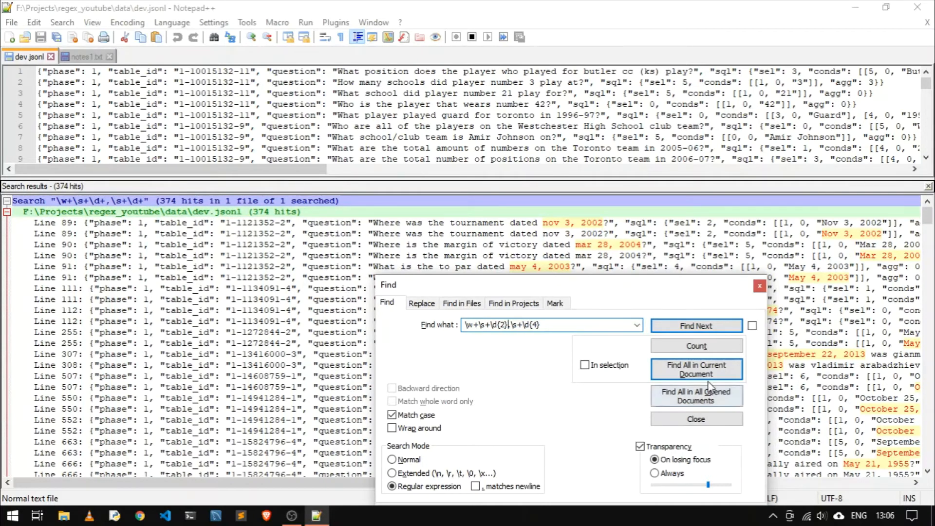
{"action": "left_click", "coordinate": [696, 369]}
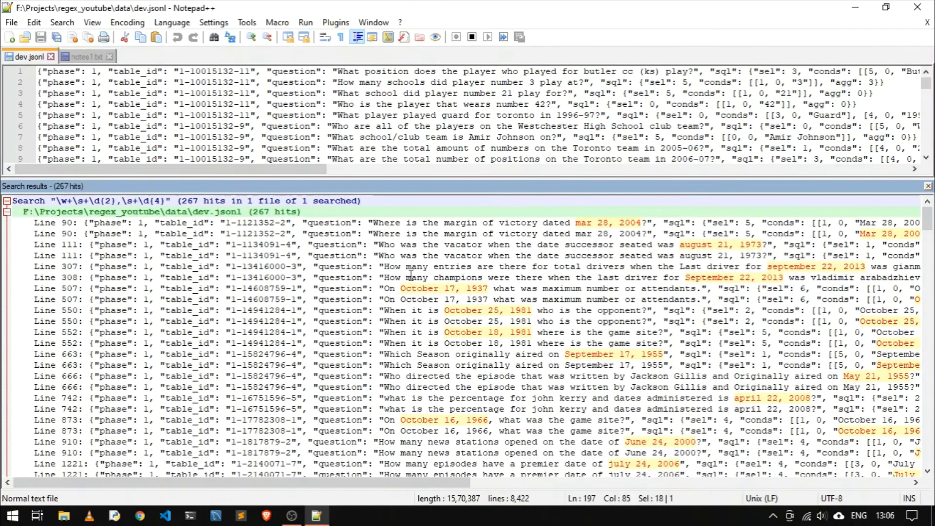
Examine the matches of the refined date pattern for entries that are not clean month, day and year dates
{"action": "scroll", "coordinate": [432, 314], "scroll_direction": "down", "scroll_amount": 6}
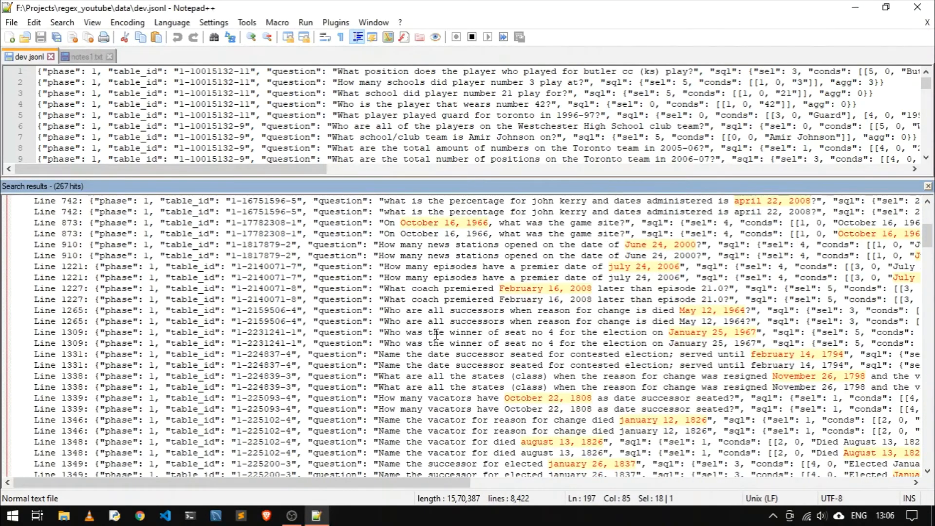
{"action": "scroll", "coordinate": [436, 334], "scroll_direction": "down", "scroll_amount": 5}
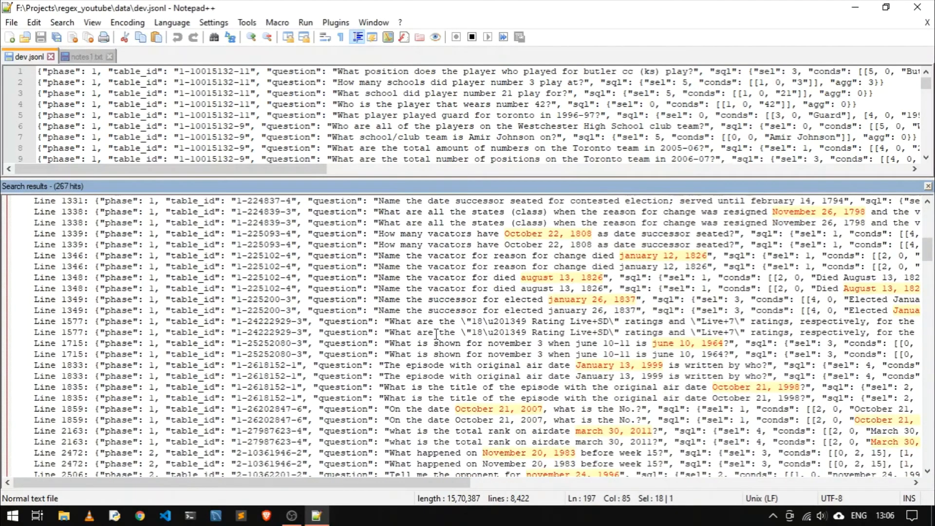
{"action": "scroll", "coordinate": [436, 334], "scroll_direction": "down", "scroll_amount": 3}
{"action": "scroll", "coordinate": [436, 334], "scroll_direction": "down", "scroll_amount": 1}
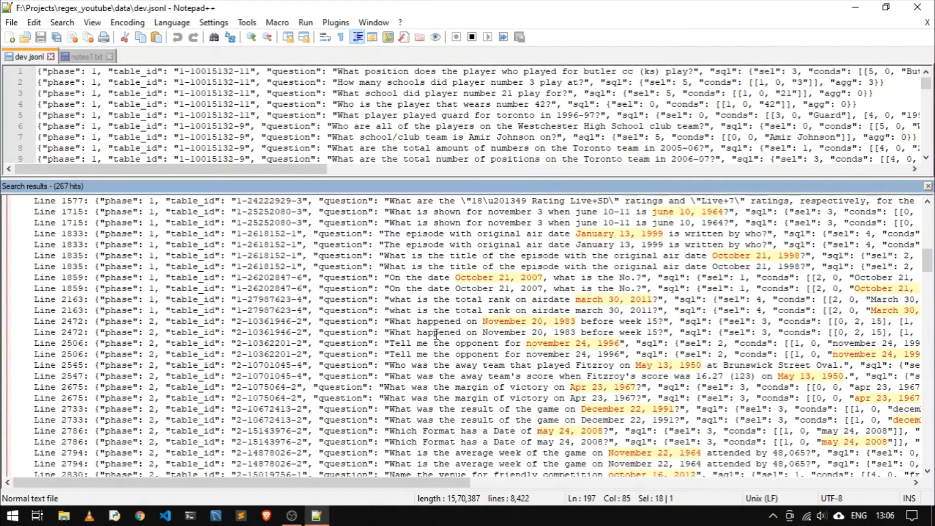
{"action": "scroll", "coordinate": [437, 334], "scroll_direction": "down", "scroll_amount": 3}
{"action": "scroll", "coordinate": [436, 334], "scroll_direction": "down", "scroll_amount": 8}
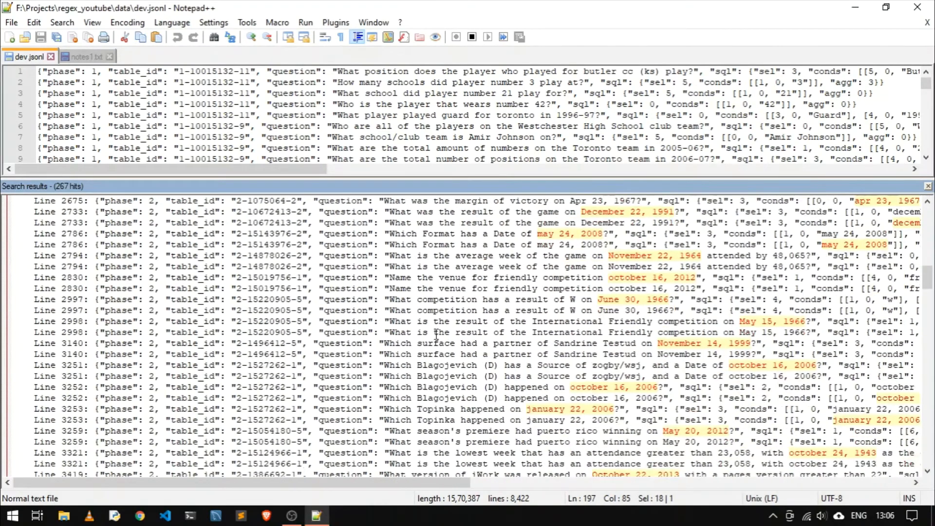
{"action": "scroll", "coordinate": [436, 334], "scroll_direction": "down", "scroll_amount": 4}
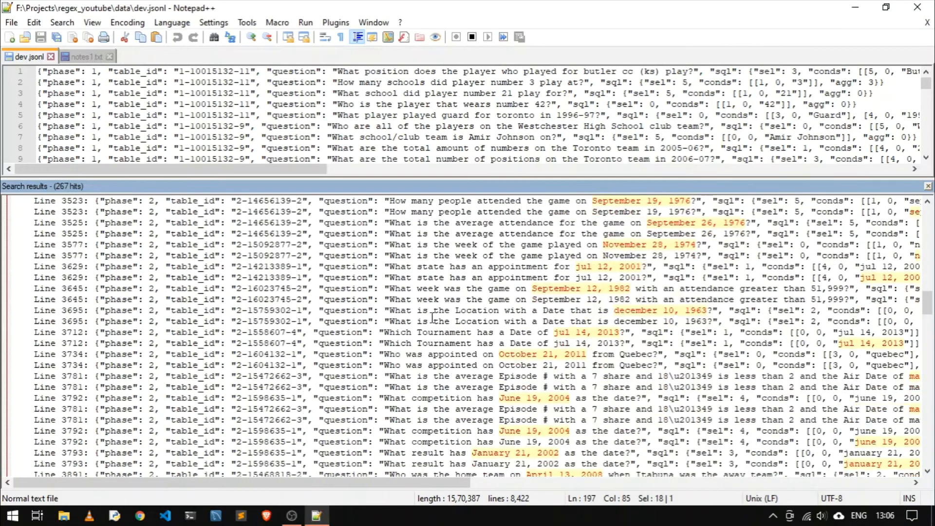
{"action": "scroll", "coordinate": [446, 329], "scroll_direction": "down", "scroll_amount": 3}
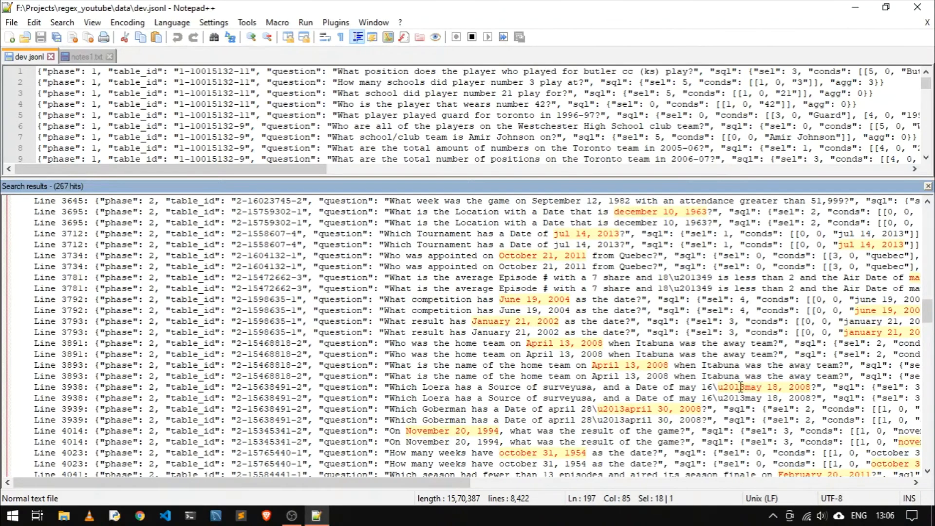
Highlight u2013 in the line 3938 match and add leading whitespace to the pattern, finding all matches of \s+\w+\s+\d{2},\s+\d{4} in the current document
{"action": "left_click_drag", "start_coordinate": [747, 388], "coordinate": [718, 389]}
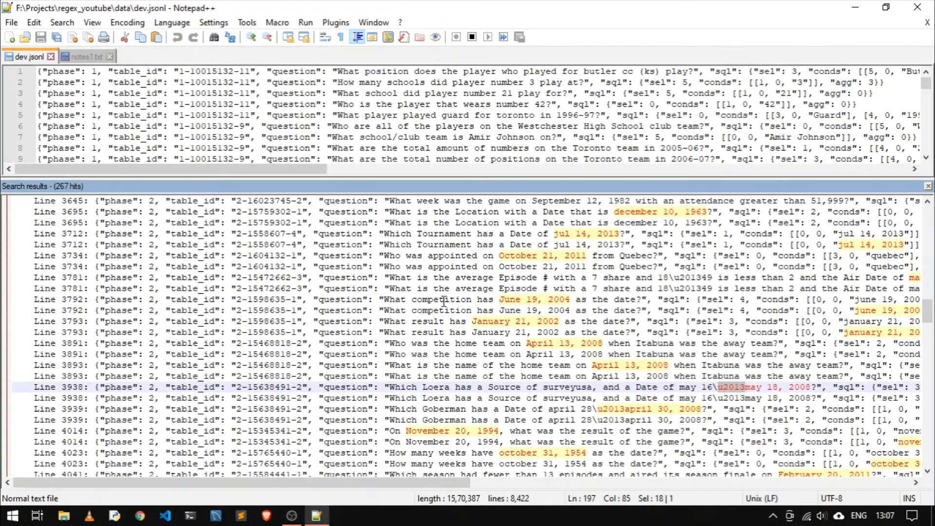
{"action": "scroll", "coordinate": [416, 299], "scroll_direction": "up", "scroll_amount": 1}
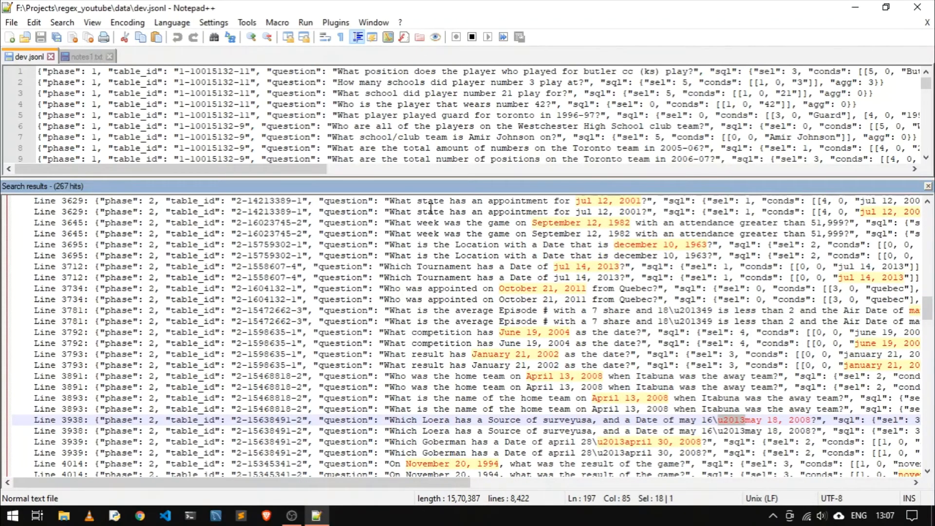
{"action": "key", "text": "ctrl+f"}
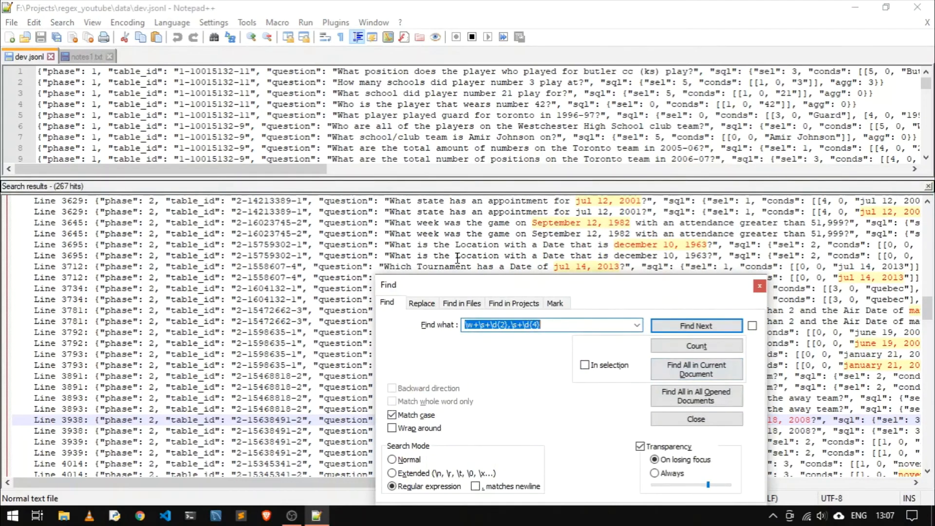
{"action": "key", "text": "Left"}
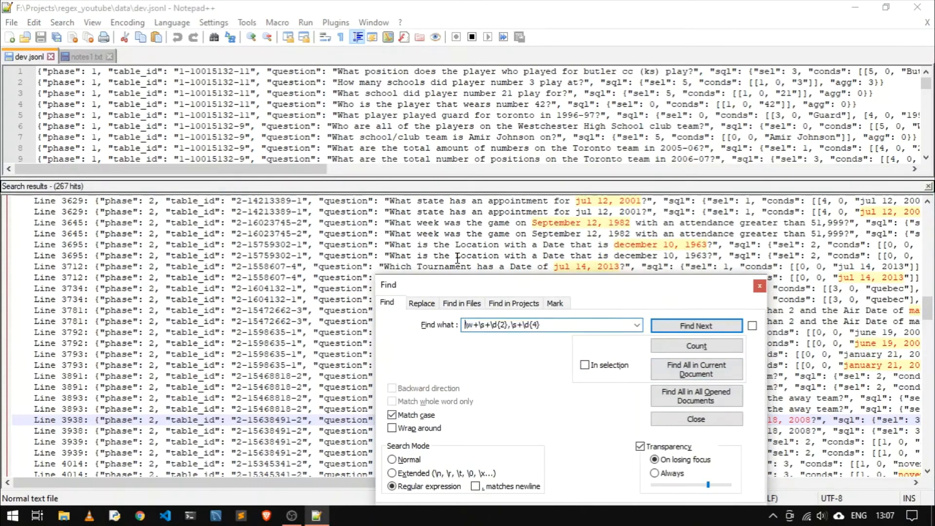
{"action": "type", "text": "\\s+"}
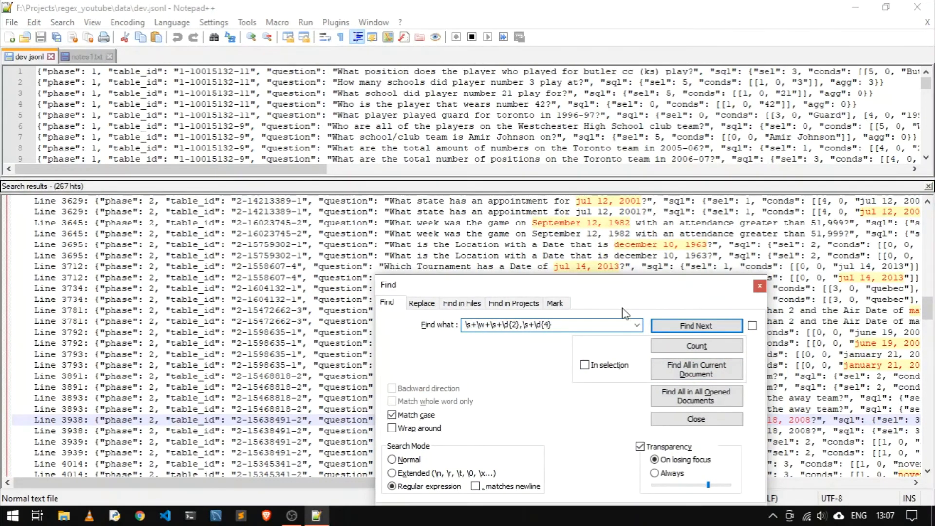
{"action": "left_click", "coordinate": [686, 370]}
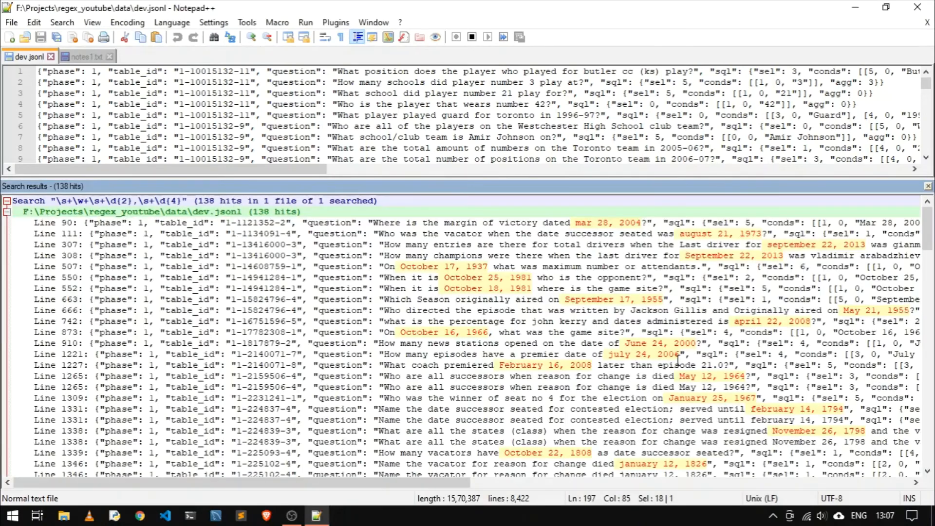
Examine the results of the whitespace-prefixed date pattern to check that each match is a clean month, day and year date
{"action": "scroll", "coordinate": [419, 322], "scroll_direction": "down", "scroll_amount": 6}
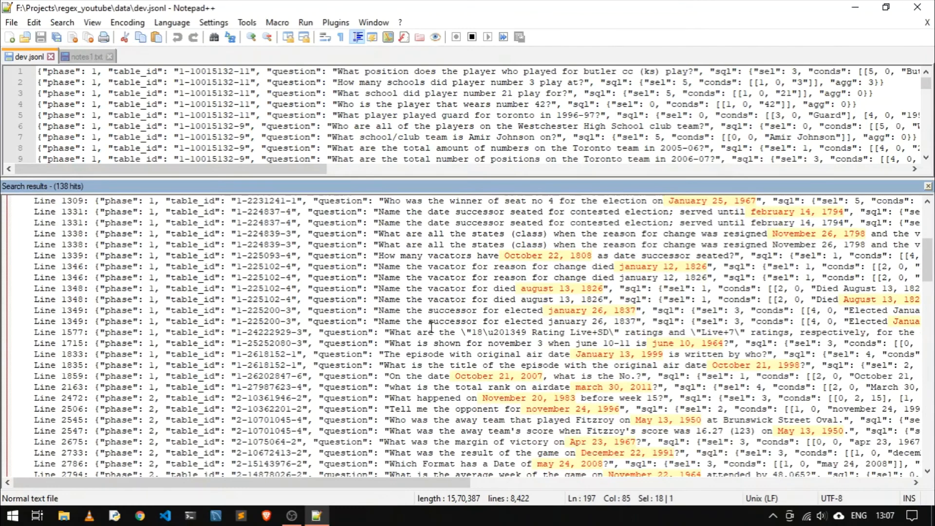
{"action": "scroll", "coordinate": [431, 326], "scroll_direction": "down", "scroll_amount": 2}
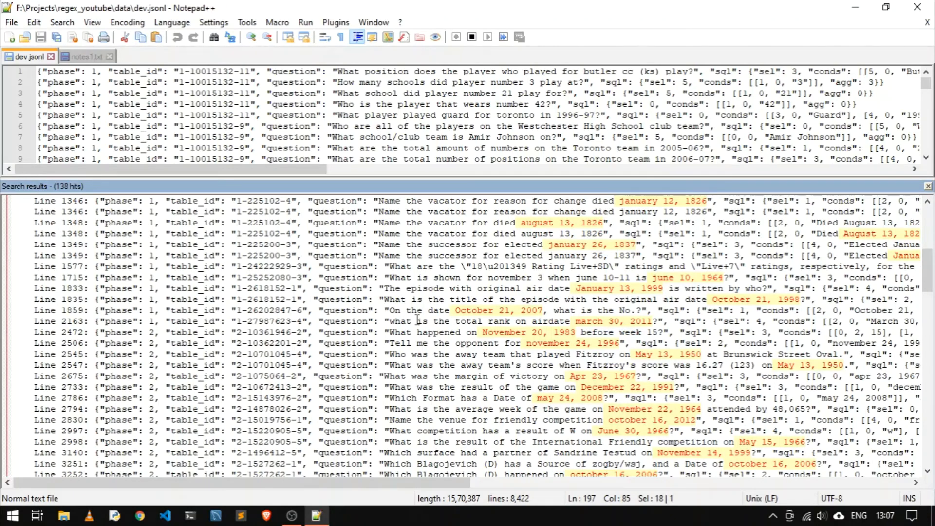
{"action": "scroll", "coordinate": [441, 304], "scroll_direction": "down", "scroll_amount": 2}
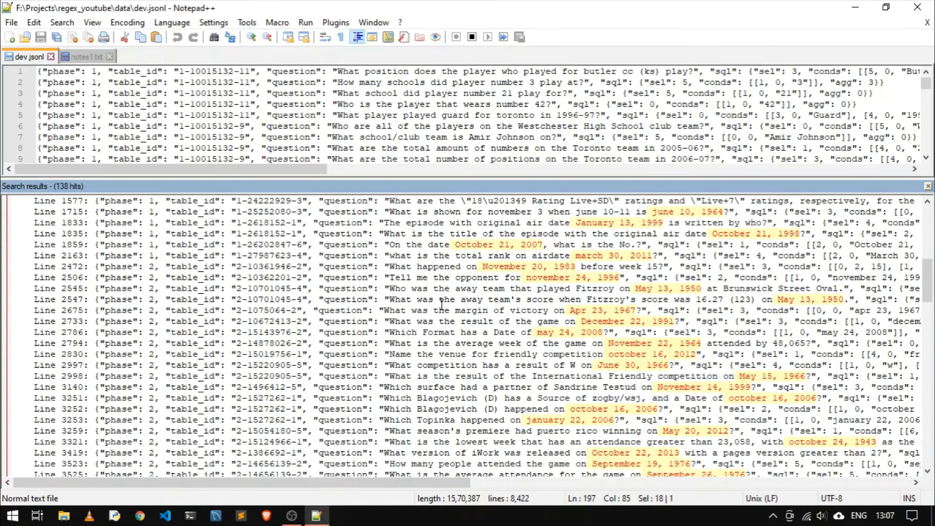
{"action": "scroll", "coordinate": [441, 304], "scroll_direction": "down", "scroll_amount": 2}
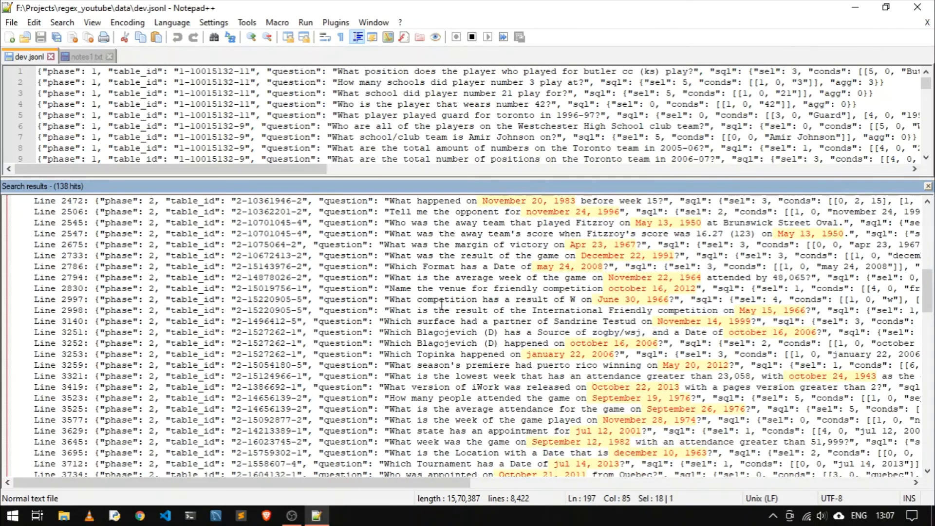
{"action": "scroll", "coordinate": [442, 305], "scroll_direction": "down", "scroll_amount": 6}
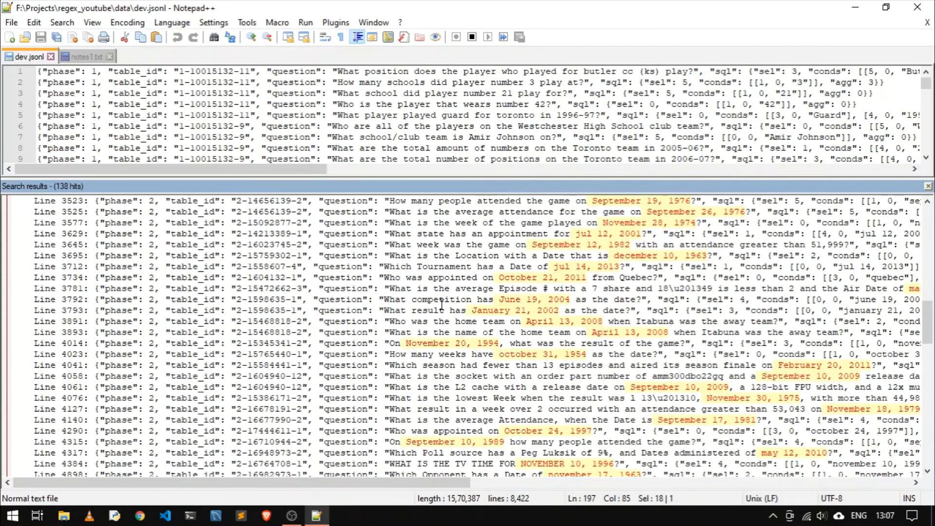
{"action": "scroll", "coordinate": [442, 304], "scroll_direction": "down", "scroll_amount": 1}
{"action": "scroll", "coordinate": [442, 304], "scroll_direction": "down", "scroll_amount": 5}
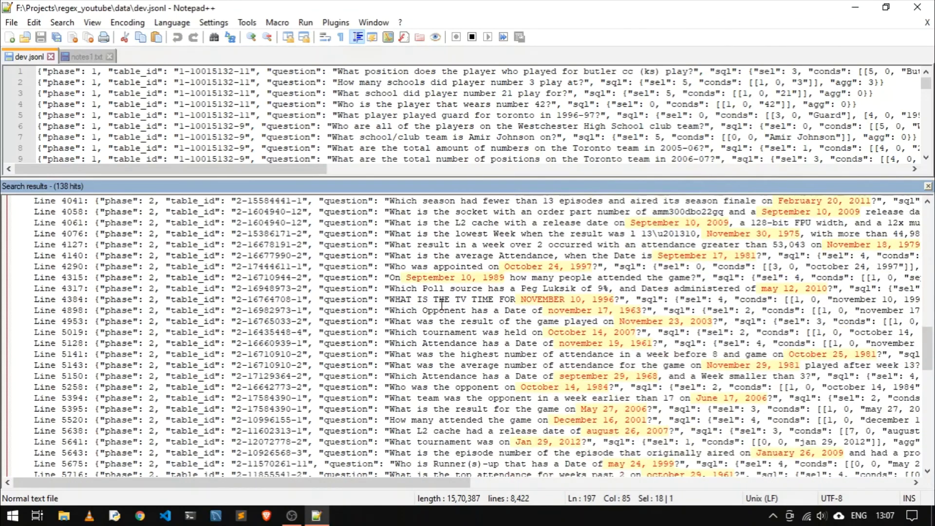